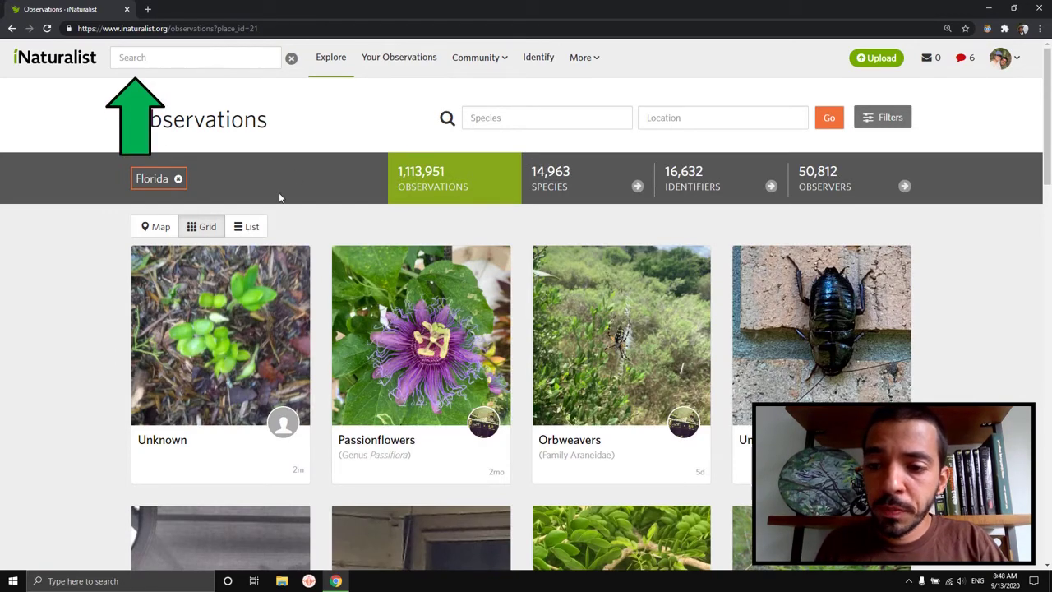
Step: Filter the Florida observations to the Insects class by searching 'insect' in the Species box
left_click(592, 117)
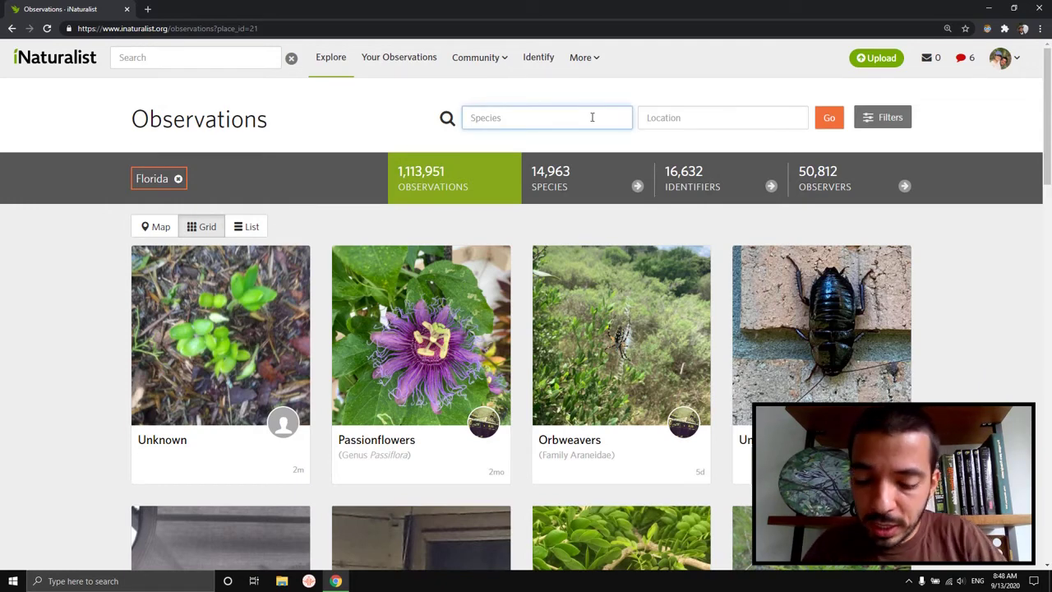
type("insect")
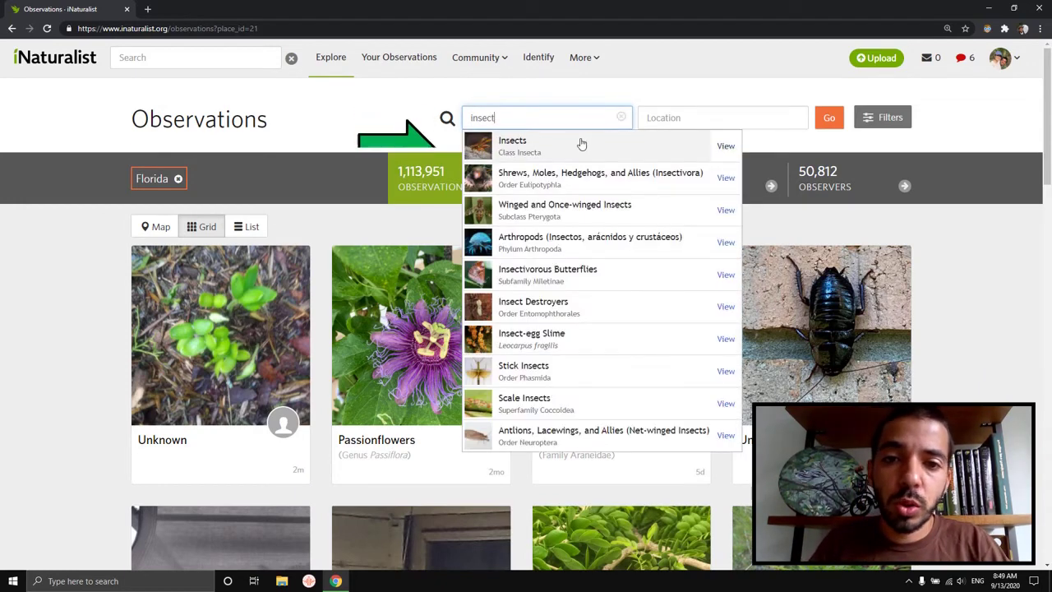
left_click(581, 143)
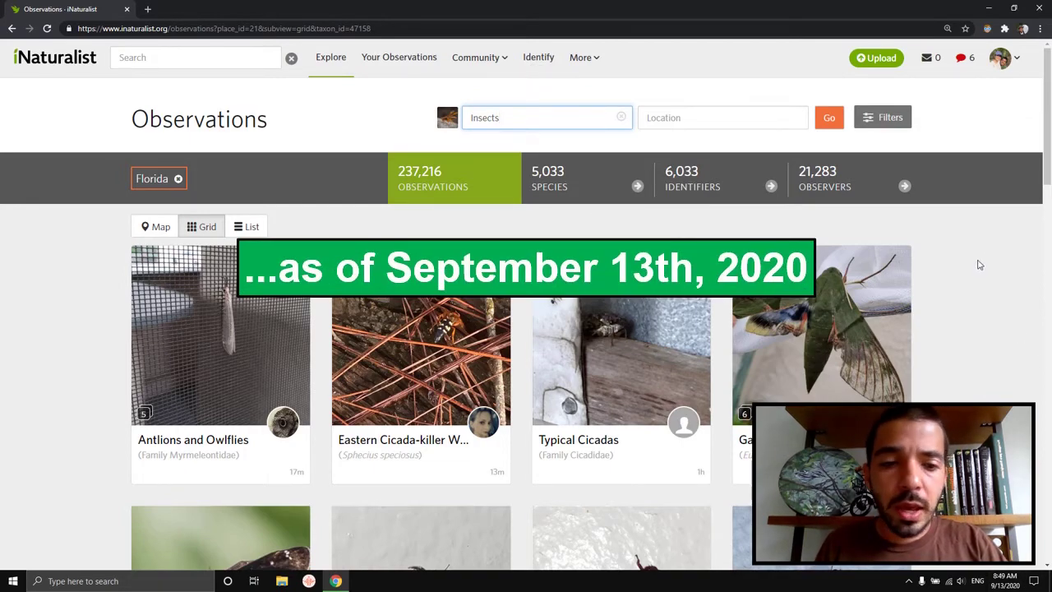
scroll(979, 265, "down", 10)
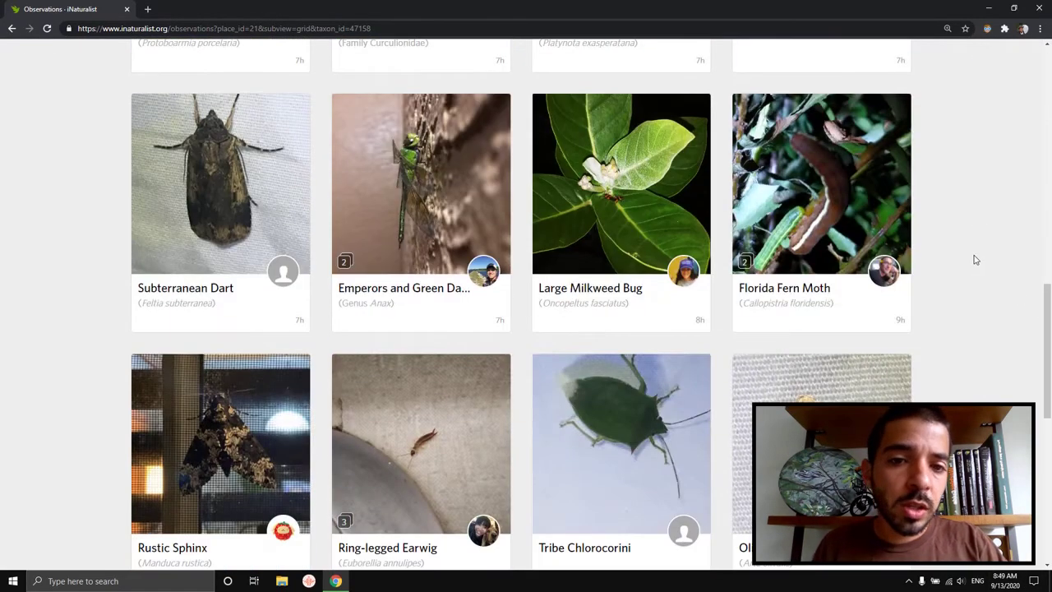
scroll(976, 247, "down", 4)
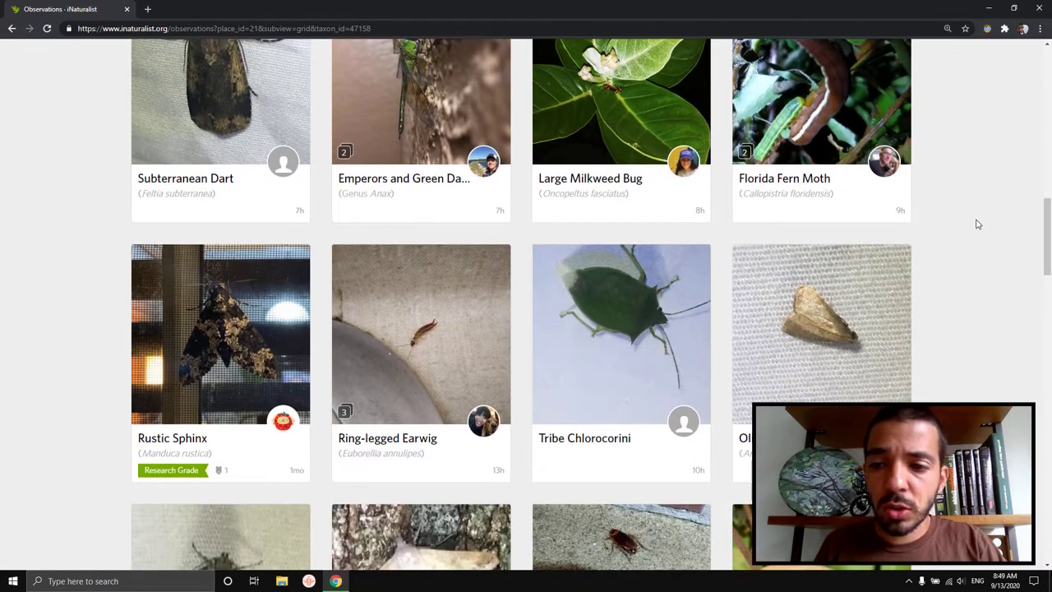
scroll(970, 217, "down", 9)
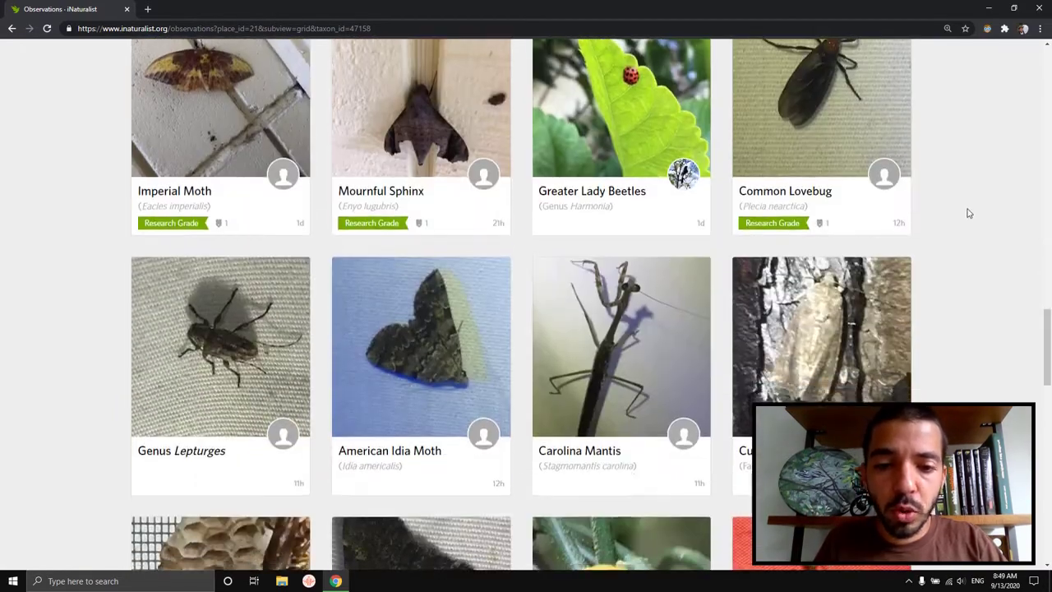
scroll(968, 217, "down", 8)
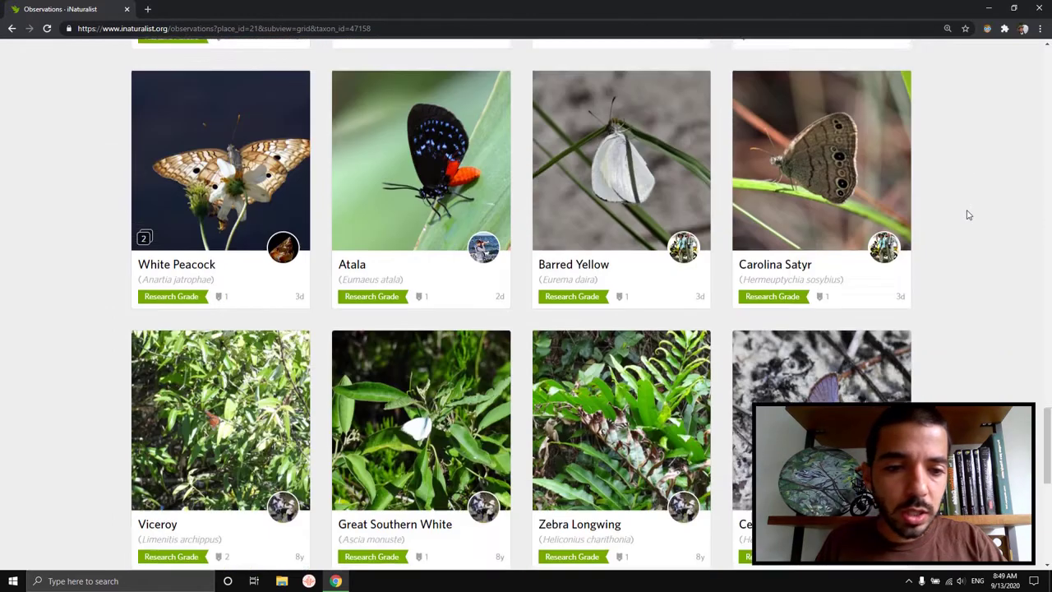
scroll(968, 215, "down", 4)
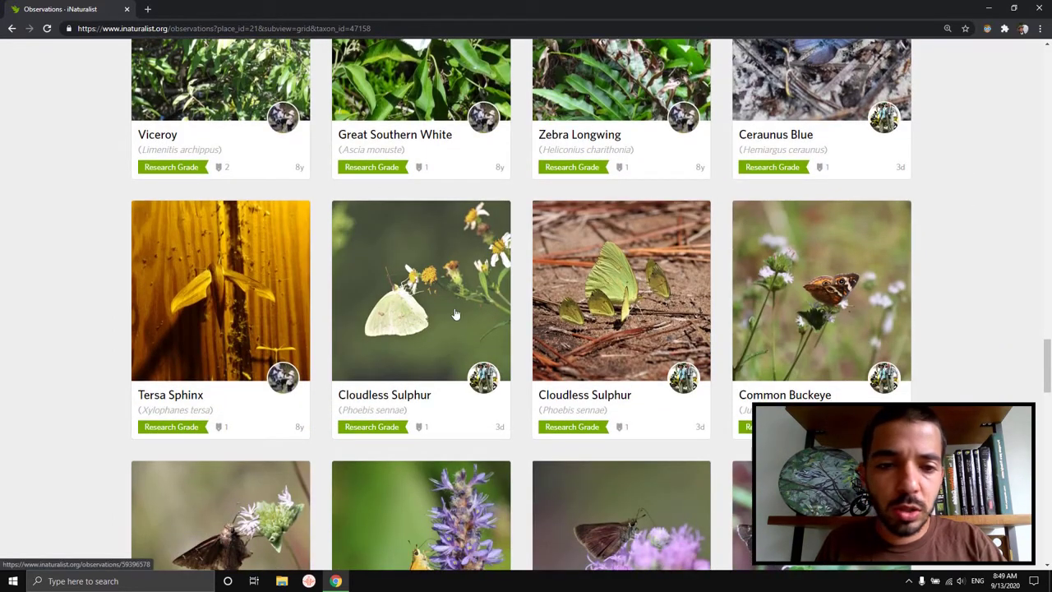
scroll(978, 255, "down", 2)
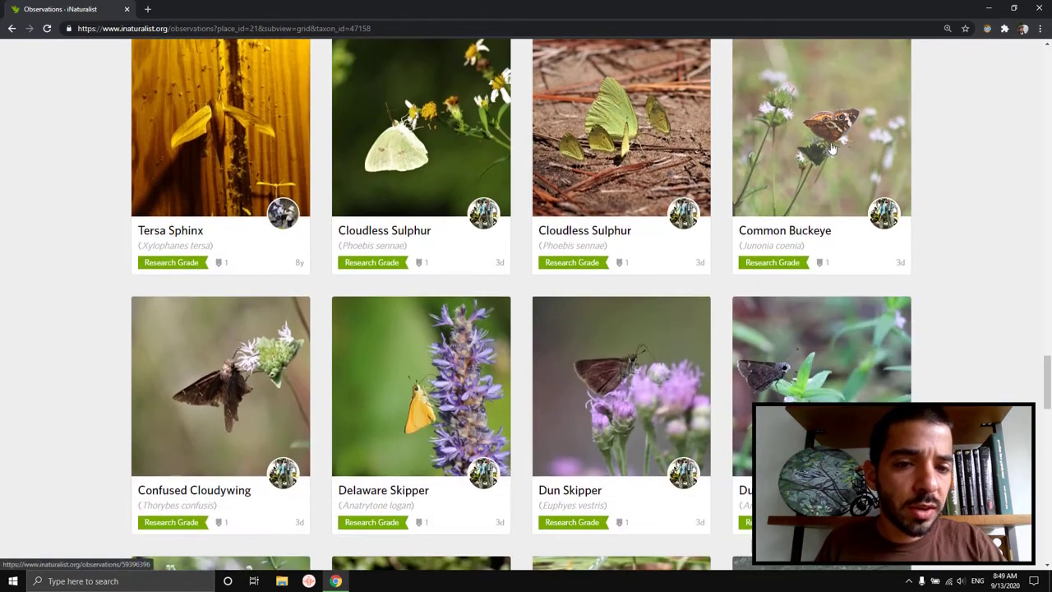
scroll(1006, 199, "down", 5)
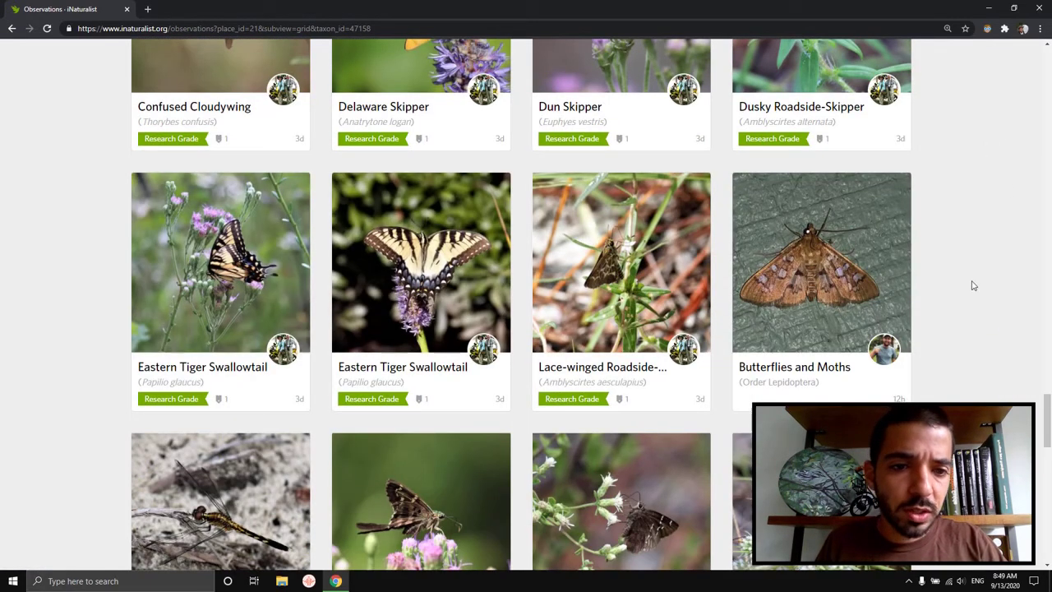
scroll(967, 282, "down", 2)
scroll(967, 282, "down", 9)
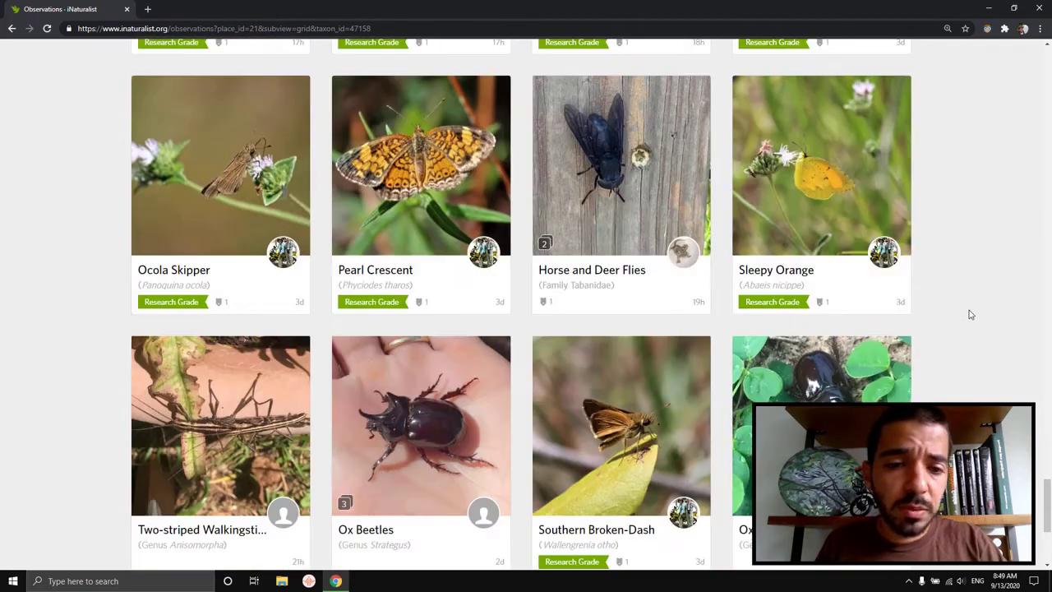
scroll(1045, 495, "down", 6)
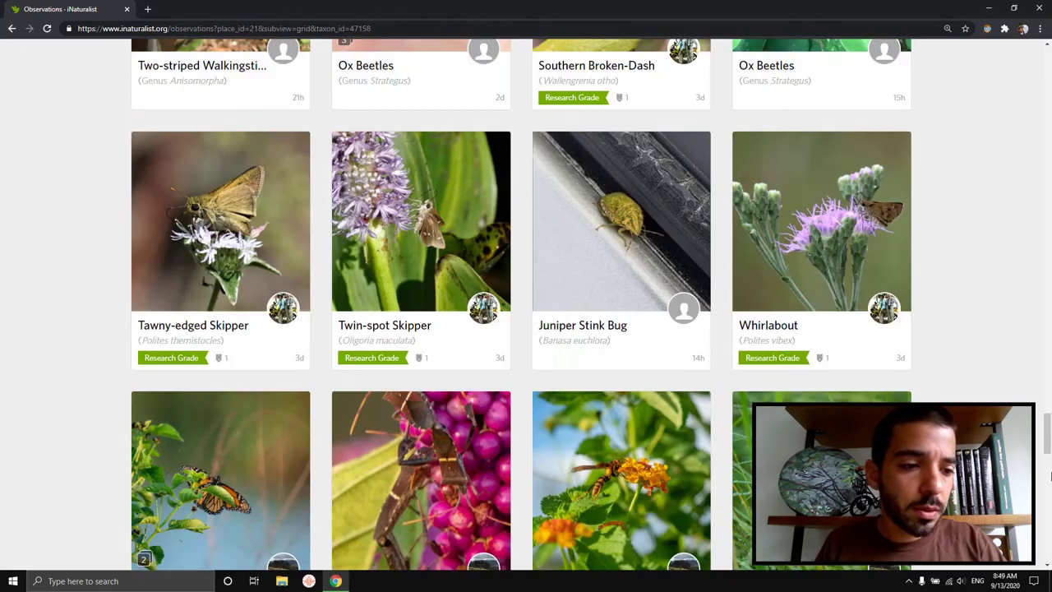
left_click_drag(1048, 446, 1040, 74)
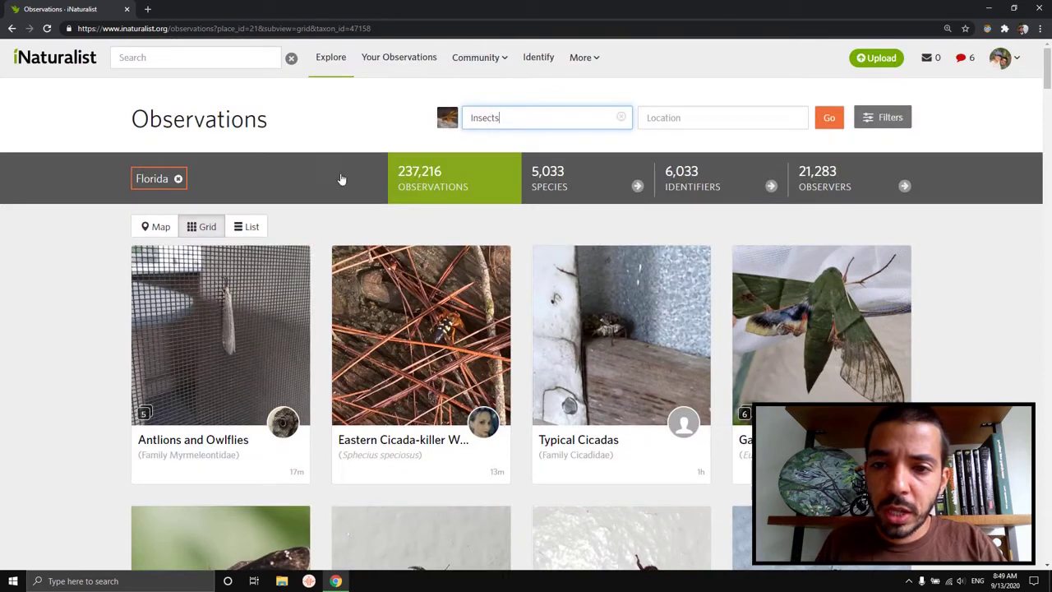
Step: In a new tab, load the saved search of Florida observations with the 'Visited flower of' field
key("ctrl+t")
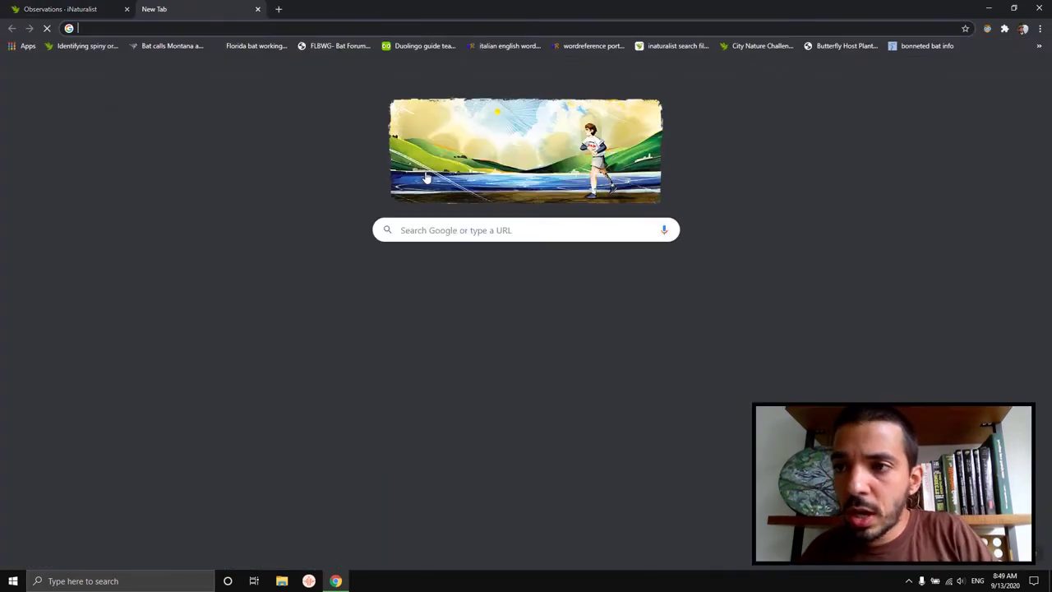
type("inaturalist.org")
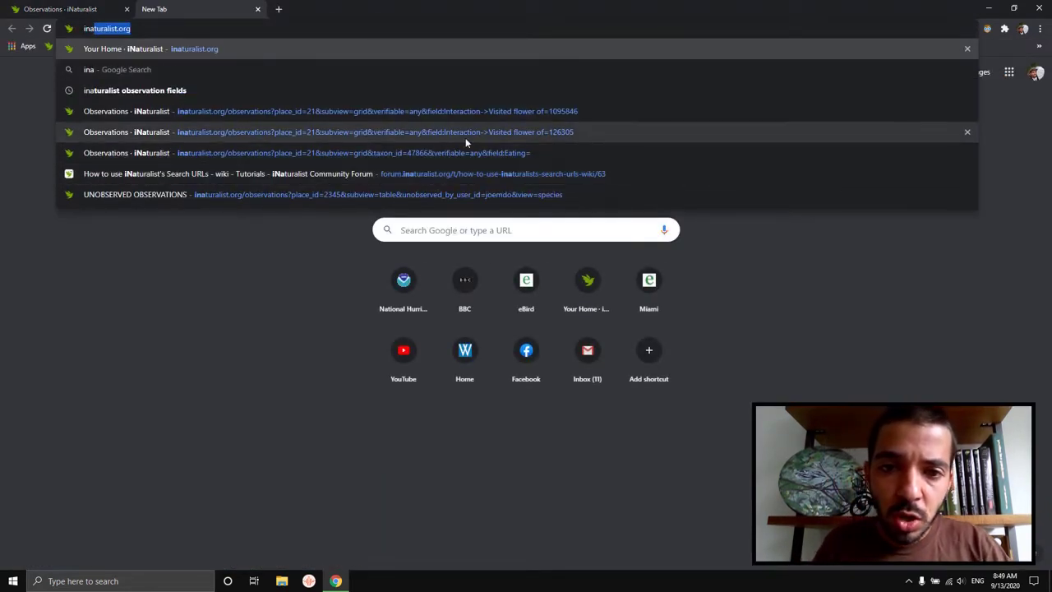
key("ctrl+a")
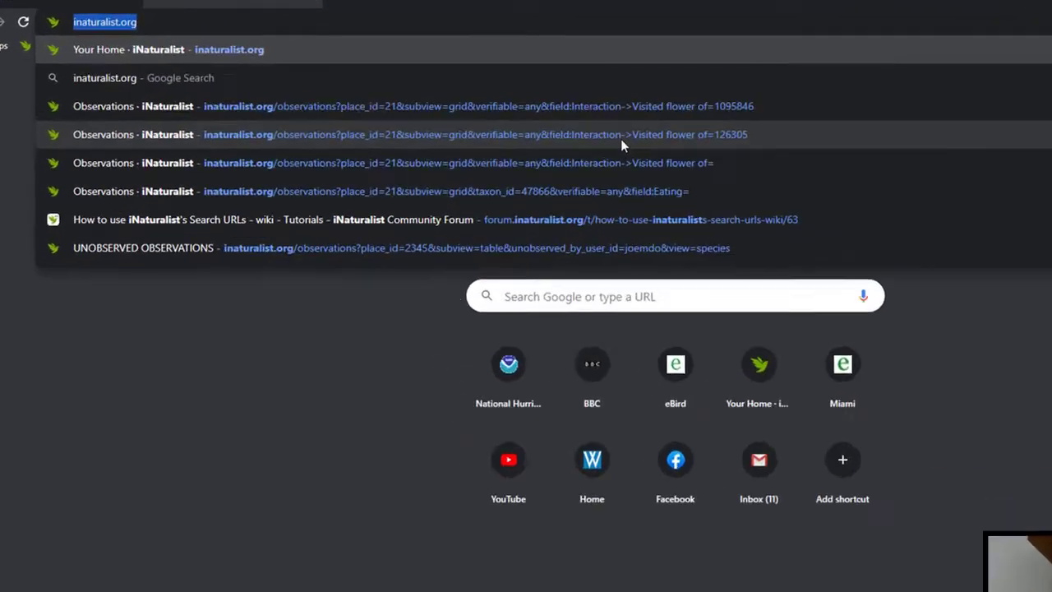
type("visited")
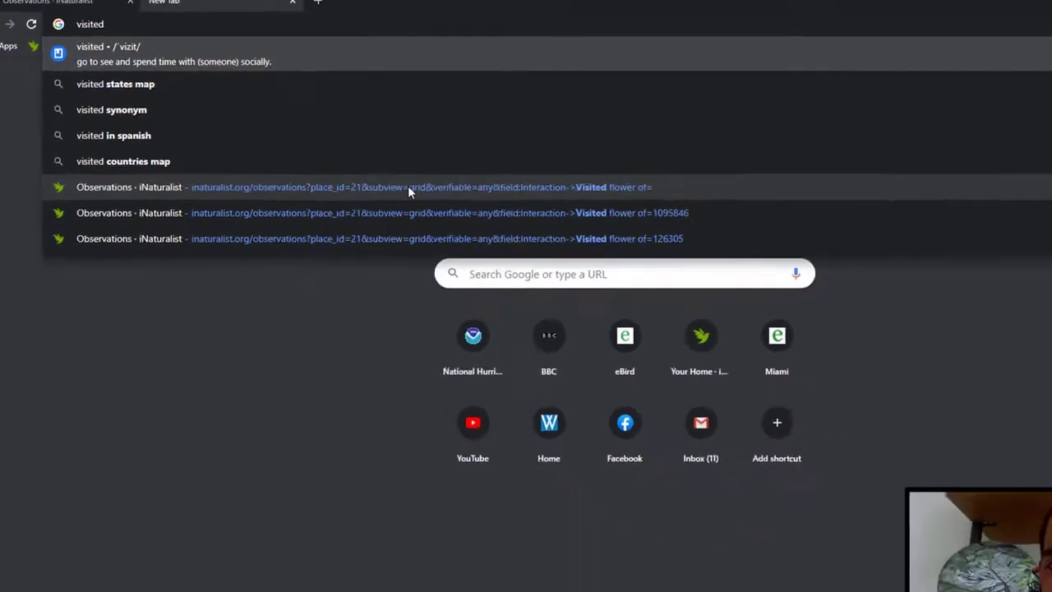
left_click(565, 263)
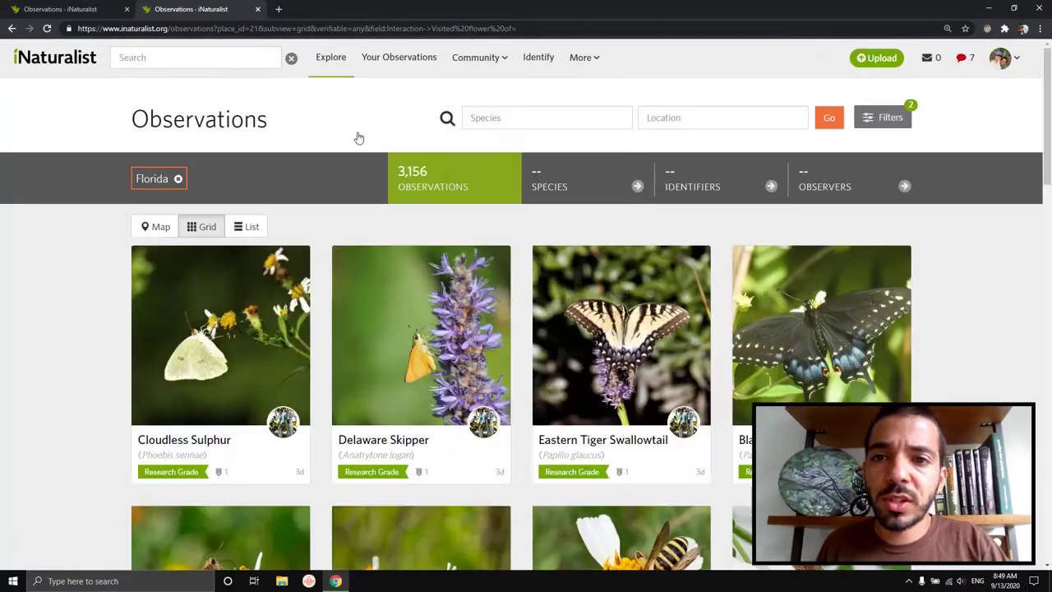
left_click(517, 30)
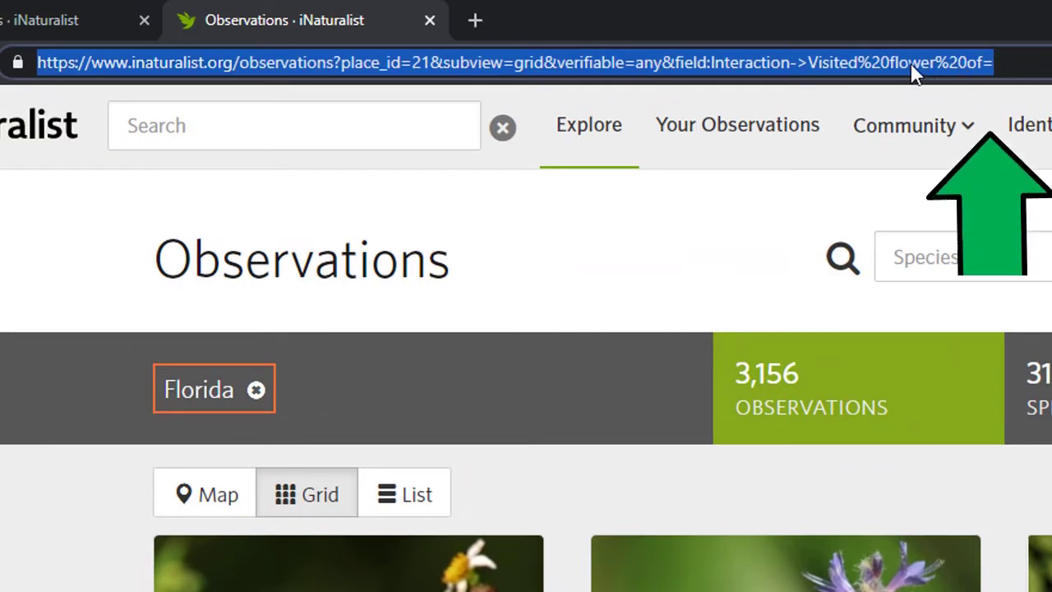
left_click(909, 64)
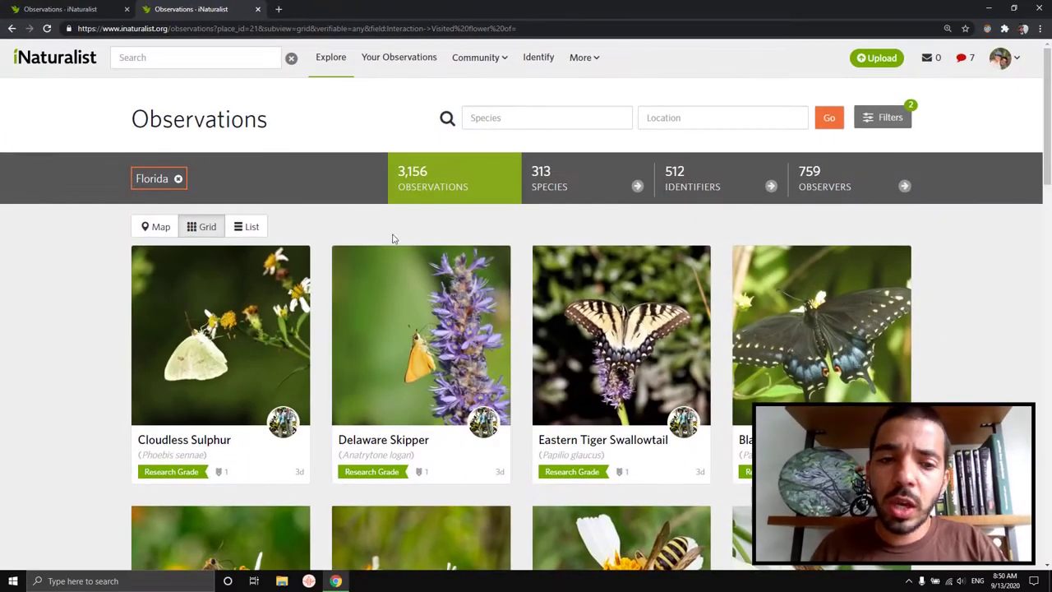
scroll(423, 187, "down", 1)
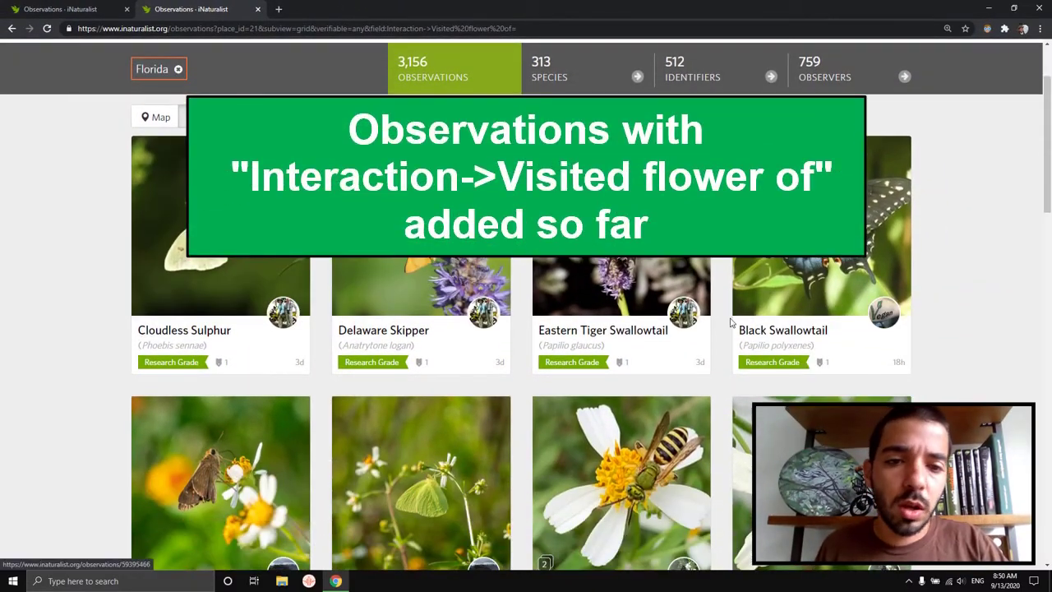
scroll(923, 246, "down", 4)
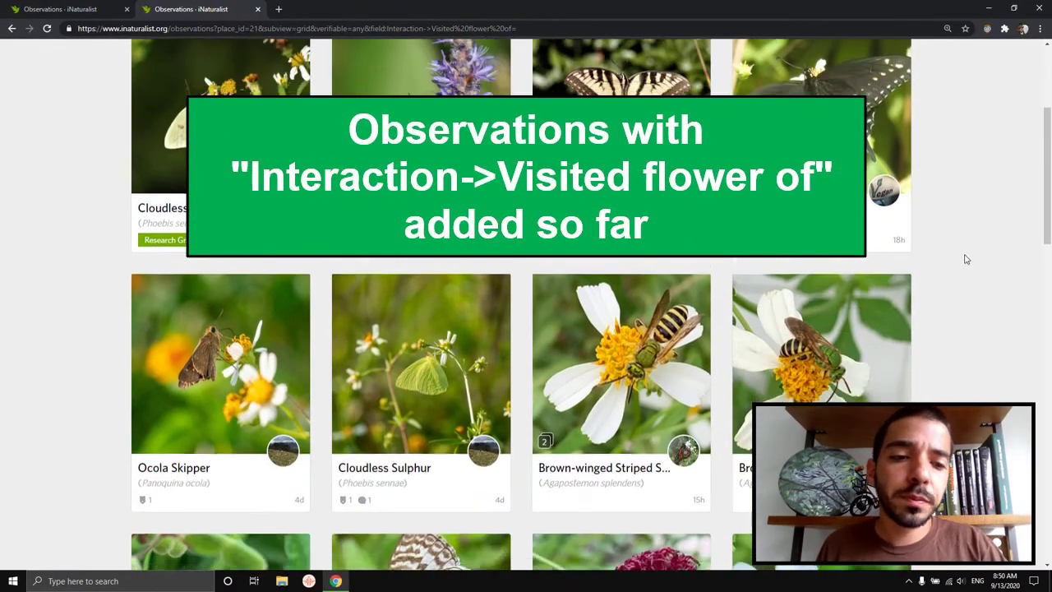
scroll(921, 339, "down", 2)
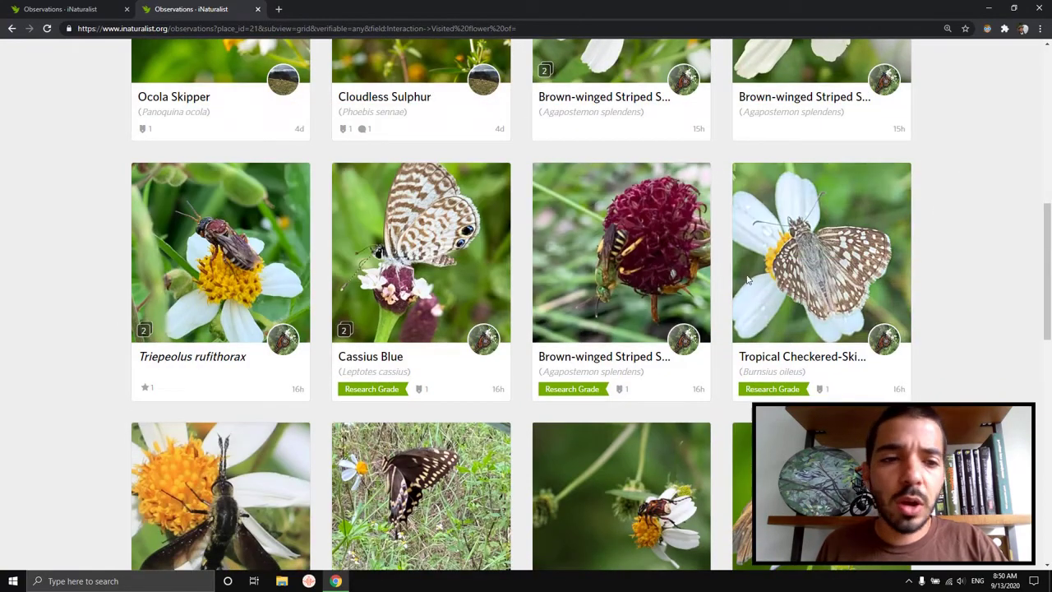
scroll(921, 340, "up", 7)
scroll(921, 340, "up", 1)
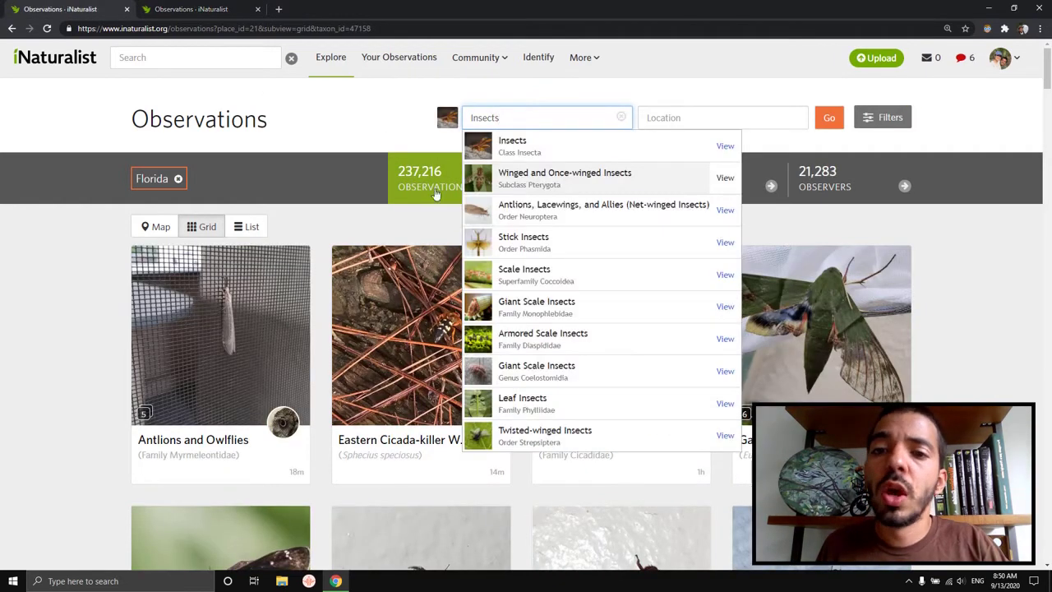
Step: Return to the Florida Insects tab and scroll down the grid to the Twin-spot Skipper card
left_click(392, 132)
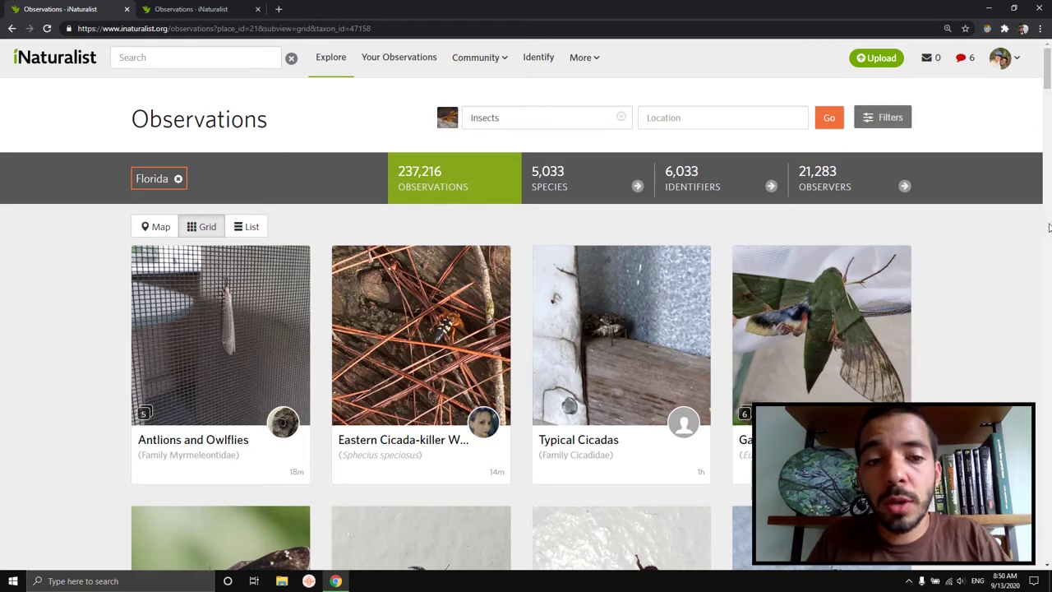
left_click(208, 9)
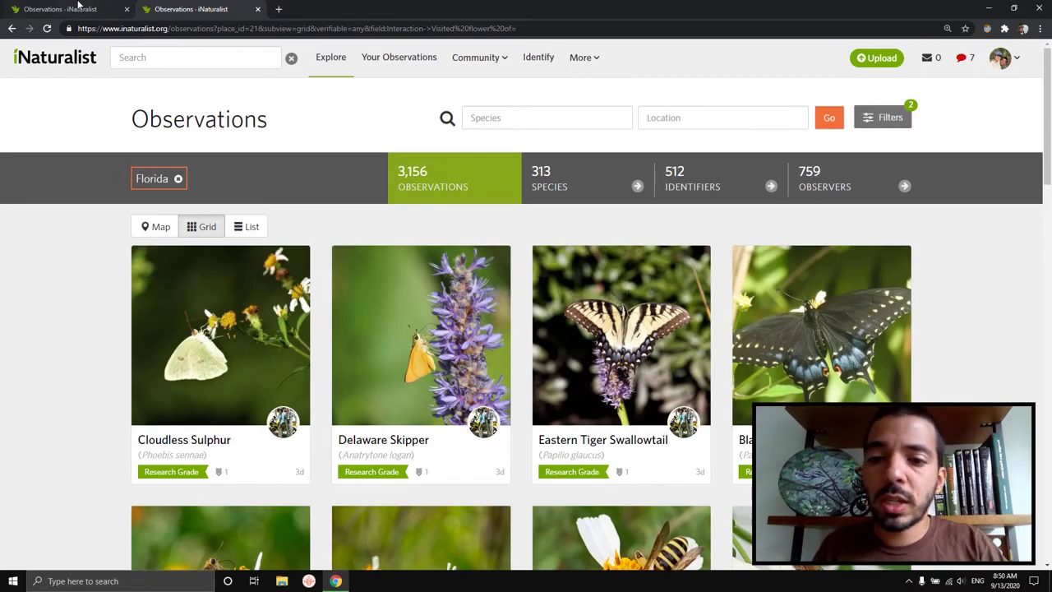
left_click(78, 7)
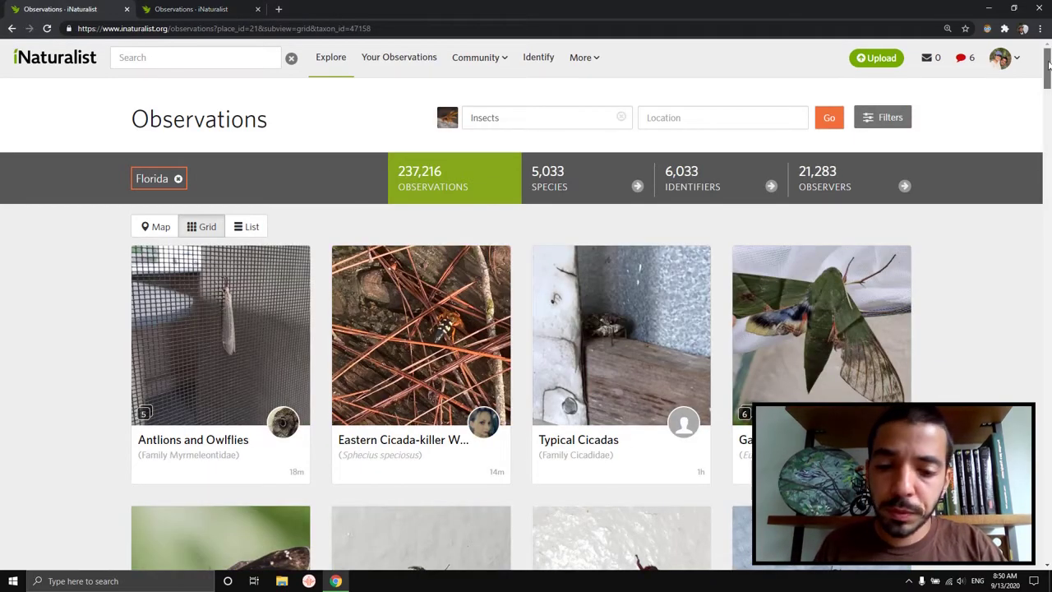
left_click_drag(1048, 66, 1041, 225)
scroll(1003, 156, "down", 7)
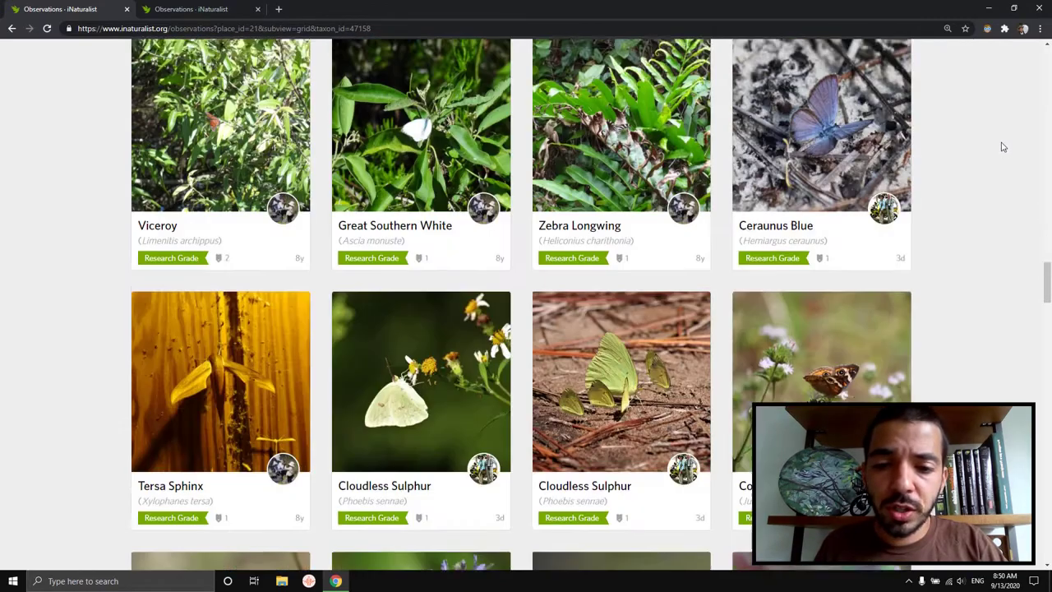
scroll(1003, 147, "down", 8)
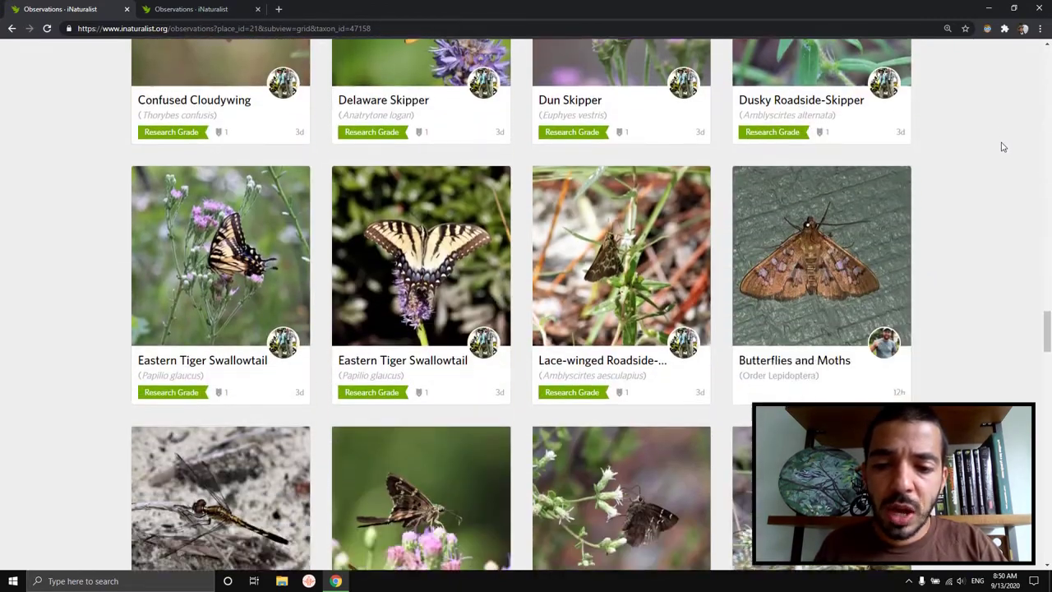
scroll(1003, 147, "down", 8)
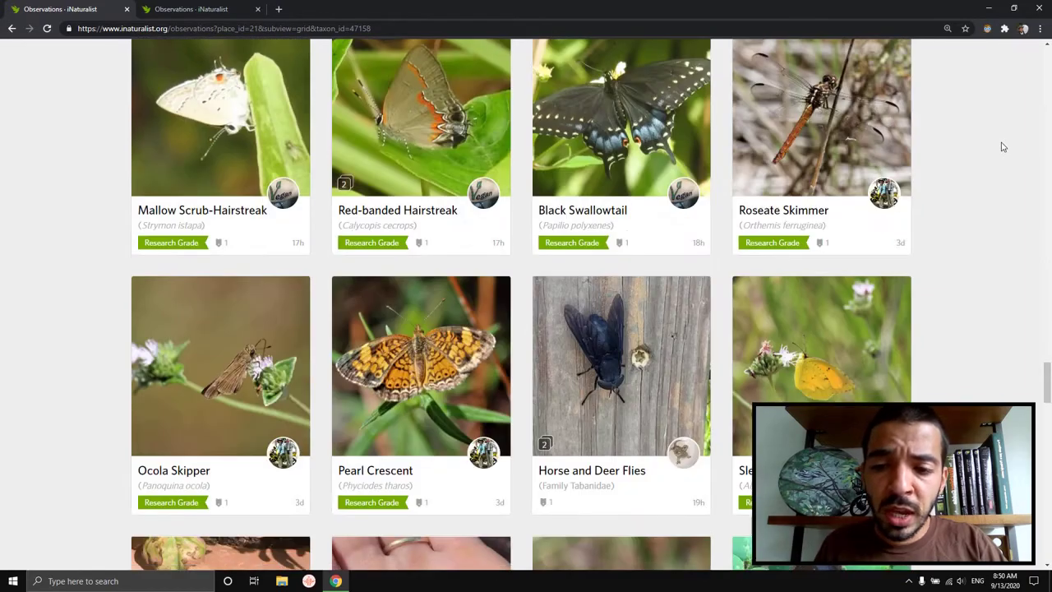
scroll(1003, 147, "down", 6)
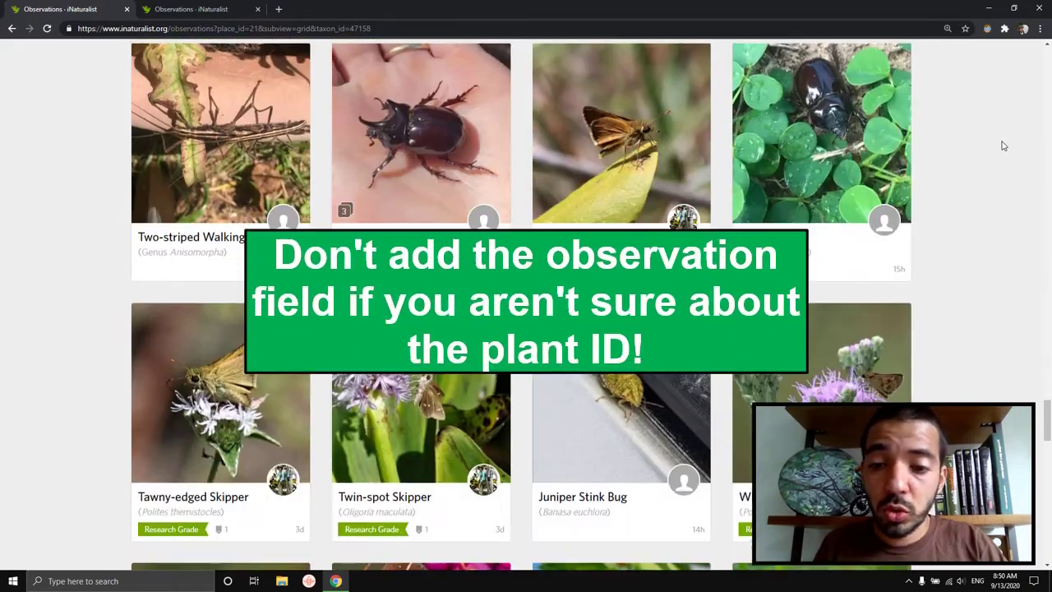
scroll(1003, 146, "down", 1)
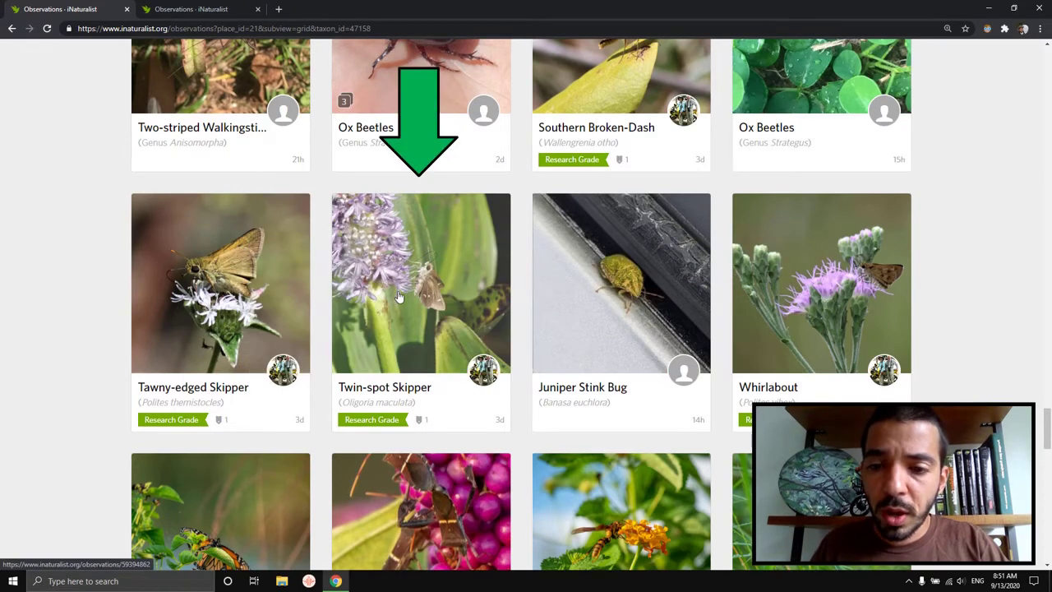
Step: Open the Twin-spot Skipper observation and scroll down to its Observation Fields section
left_click(398, 296)
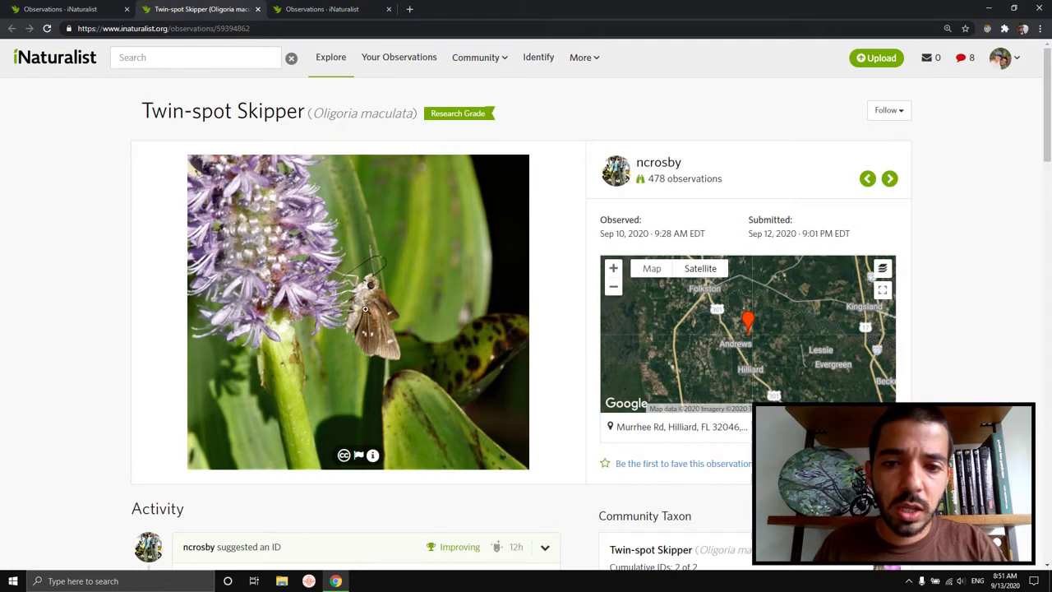
scroll(974, 213, "down", 3)
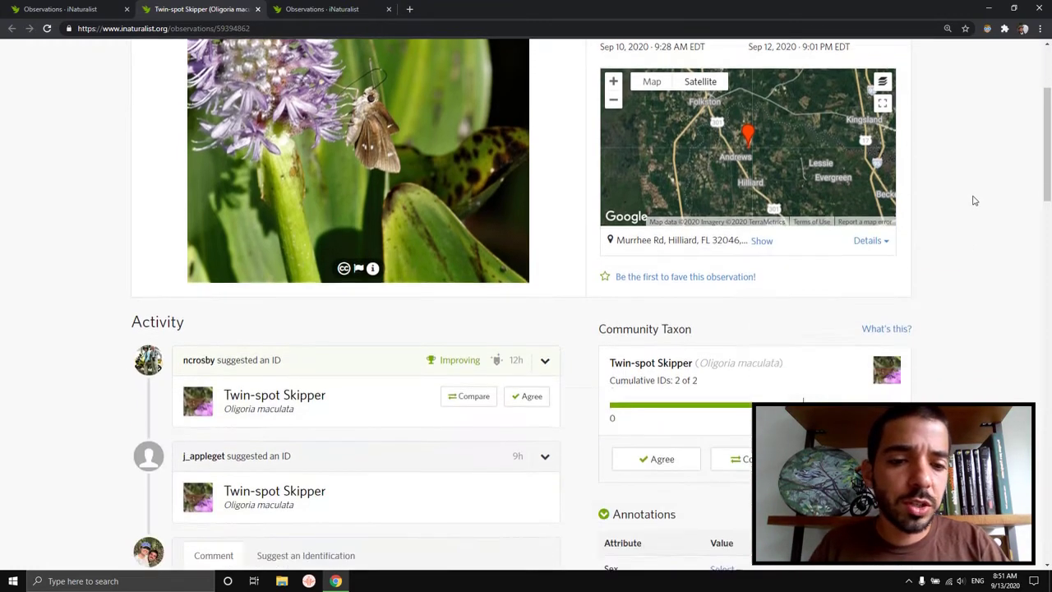
scroll(969, 170, "down", 5)
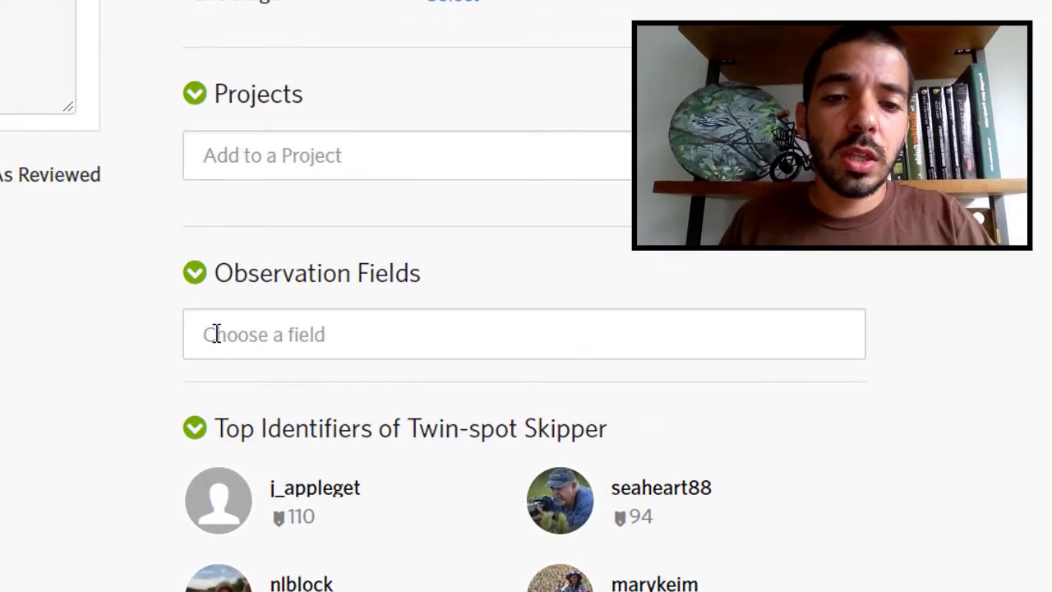
Step: Add the 'Interaction->Visited flower of' observation field by searching 'visited flower of'
left_click(216, 333)
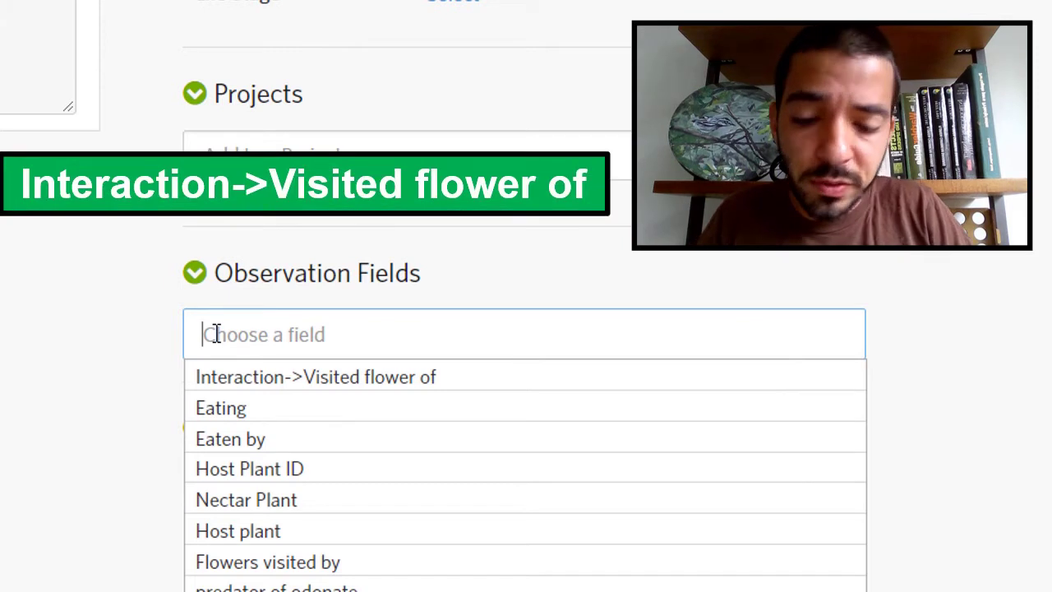
type("visited f")
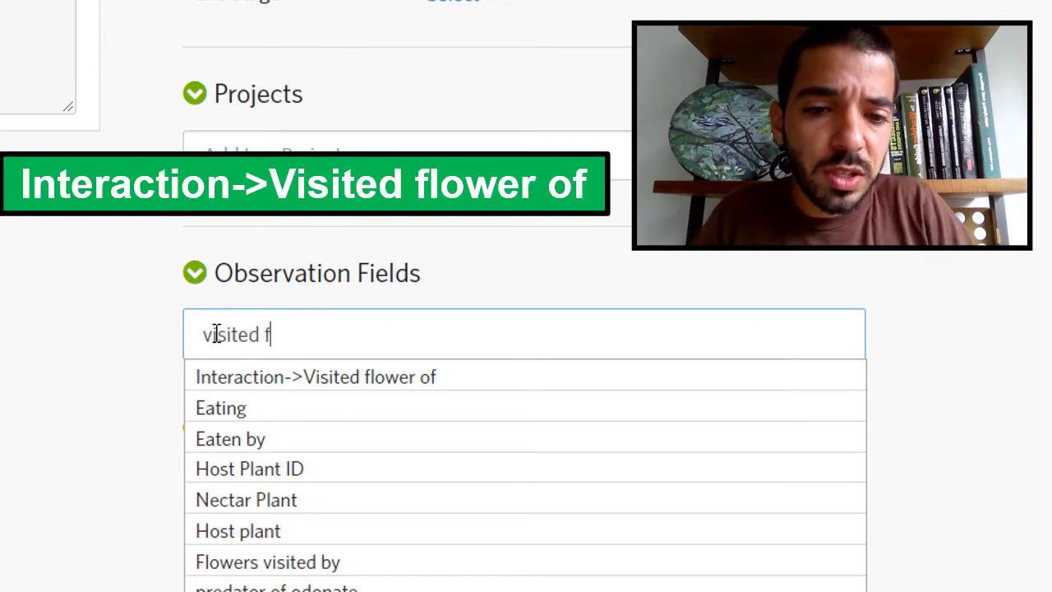
type("lower of")
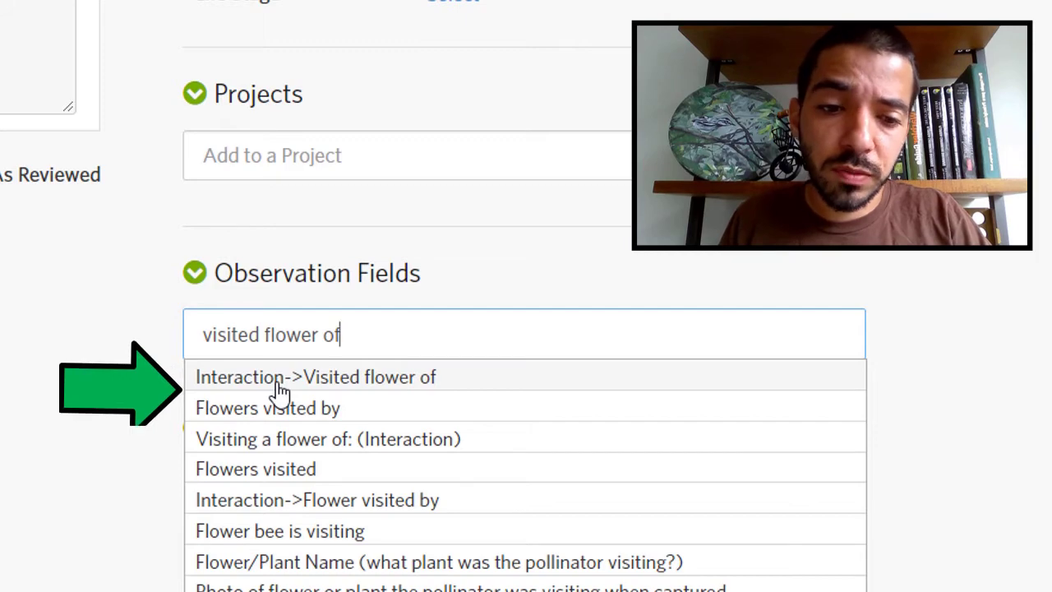
left_click(280, 380)
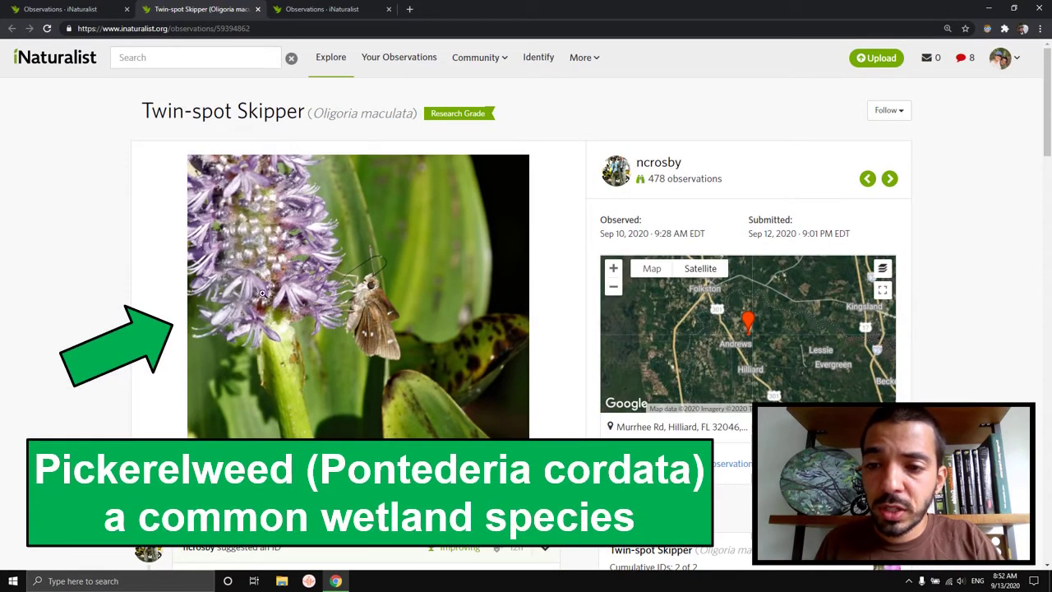
Step: Set the Visited flower of field to Pickerelweed (Pontederia cordata) and add it
scroll(575, 321, "down", 10)
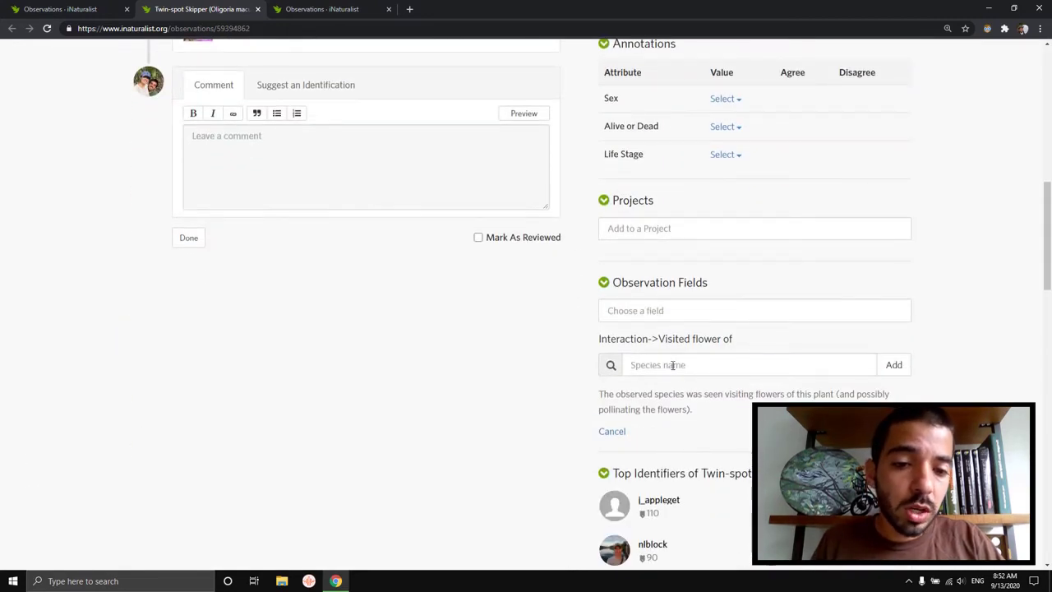
left_click(673, 365)
type("pickerel")
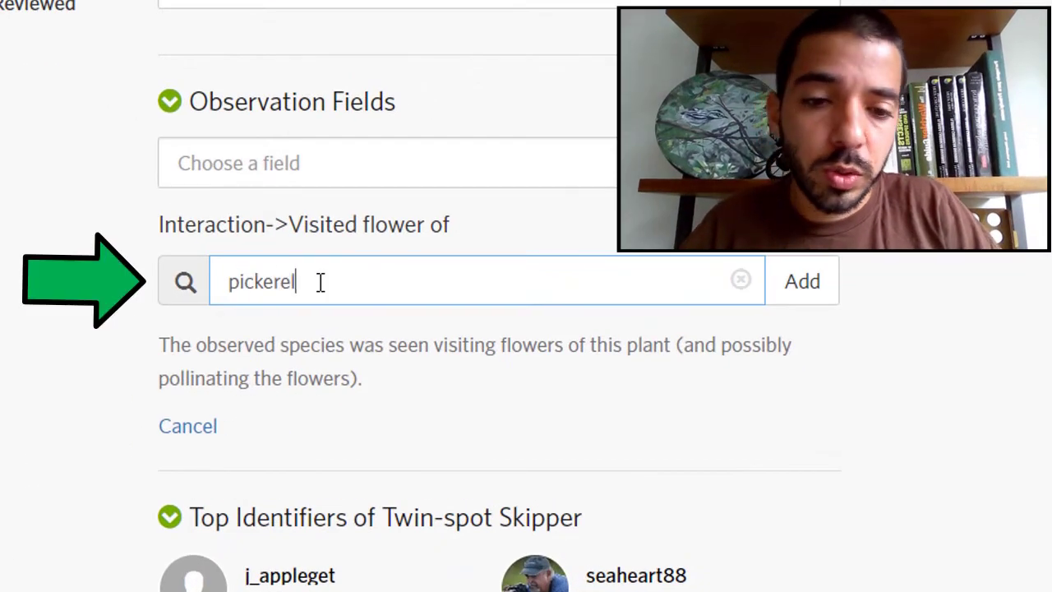
type("weed")
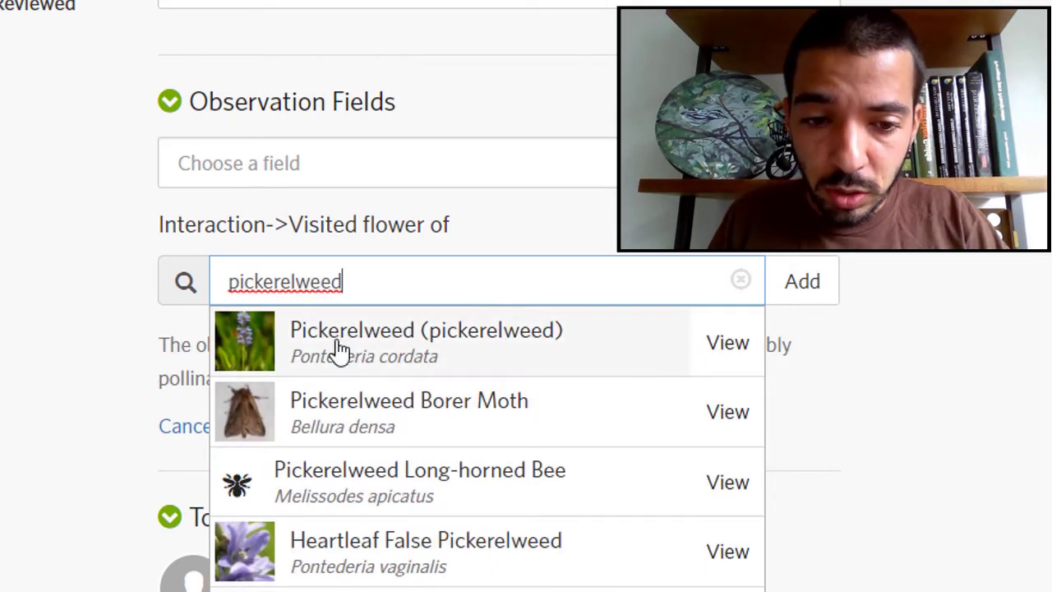
left_click(340, 351)
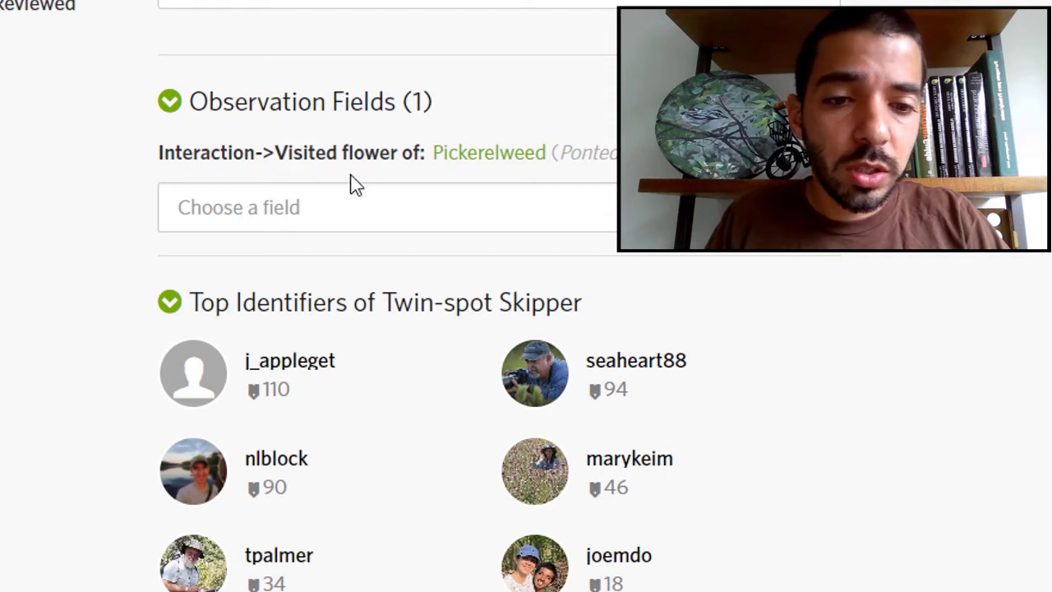
scroll(345, 231, "up", 3)
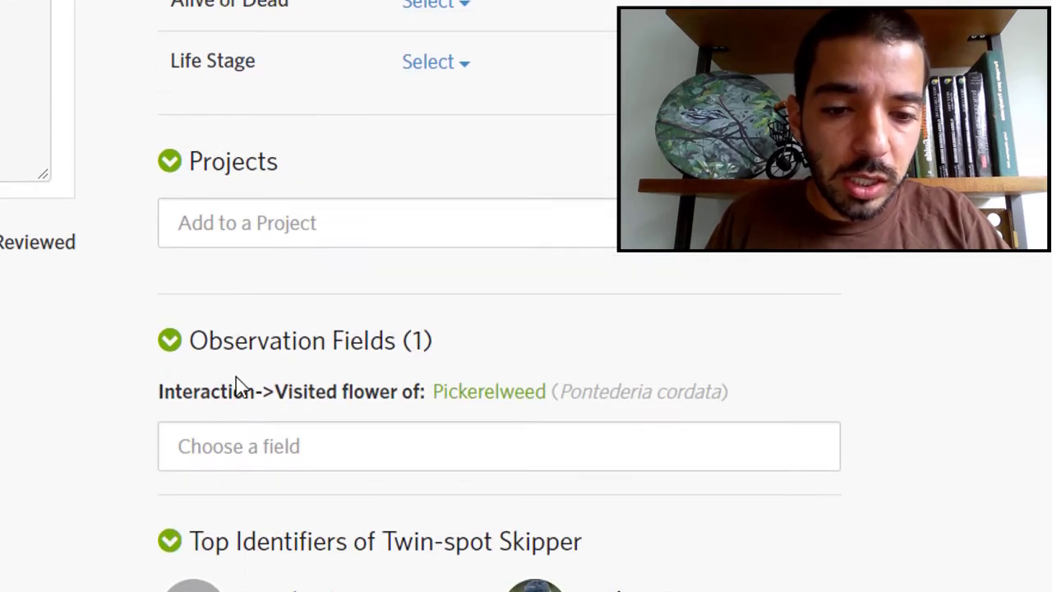
Step: Open the observations sharing Visited flower of: Pickerelweed in a separate tab
left_click(204, 403)
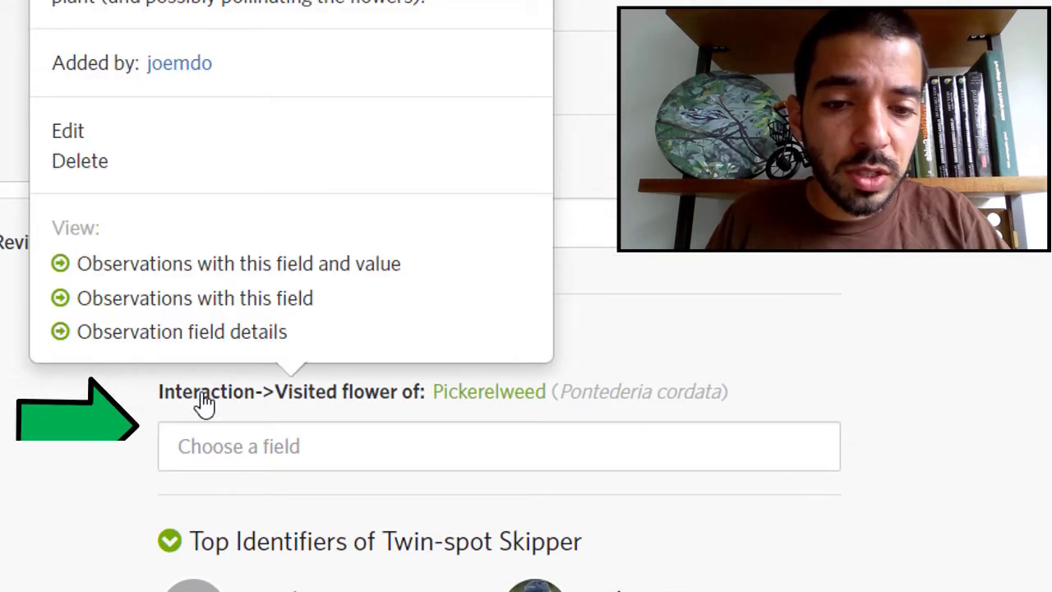
right_click(201, 265)
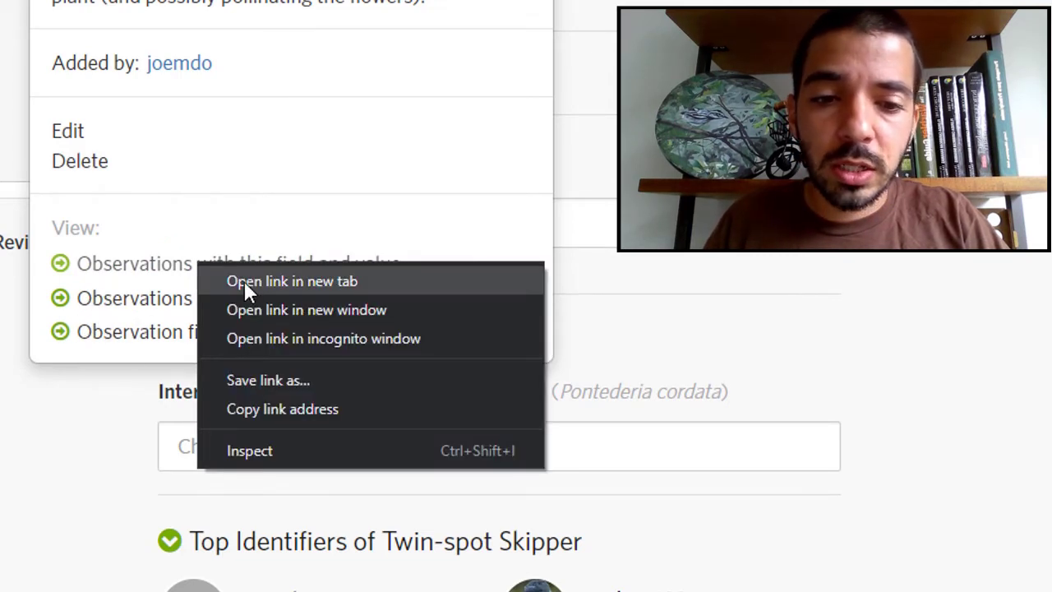
left_click(245, 281)
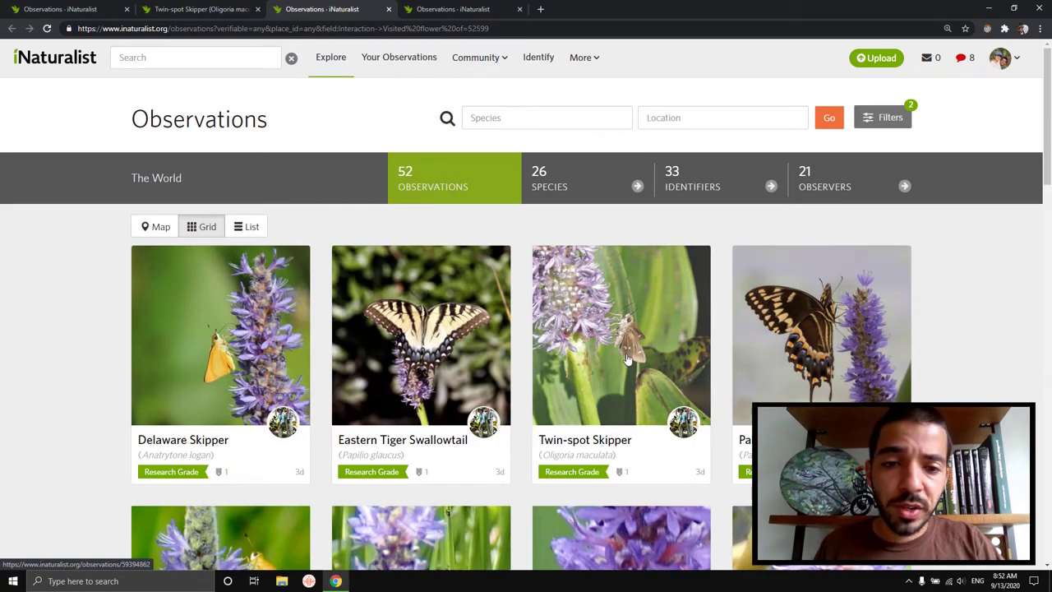
Step: Browse the 52 observations of insects visiting Pickerelweed flowers
left_click(214, 9)
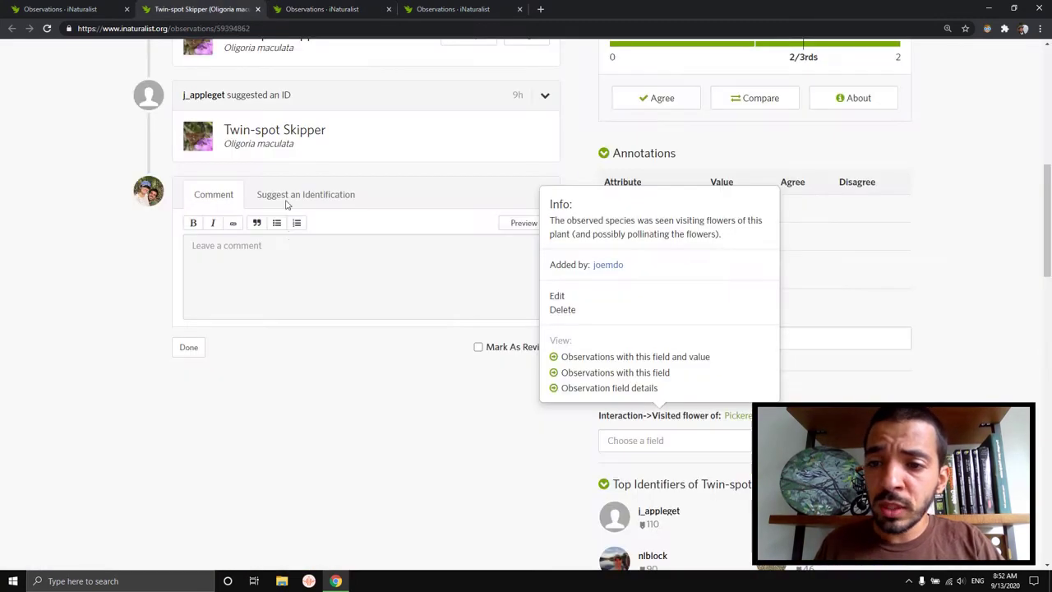
scroll(286, 204, "up", 10)
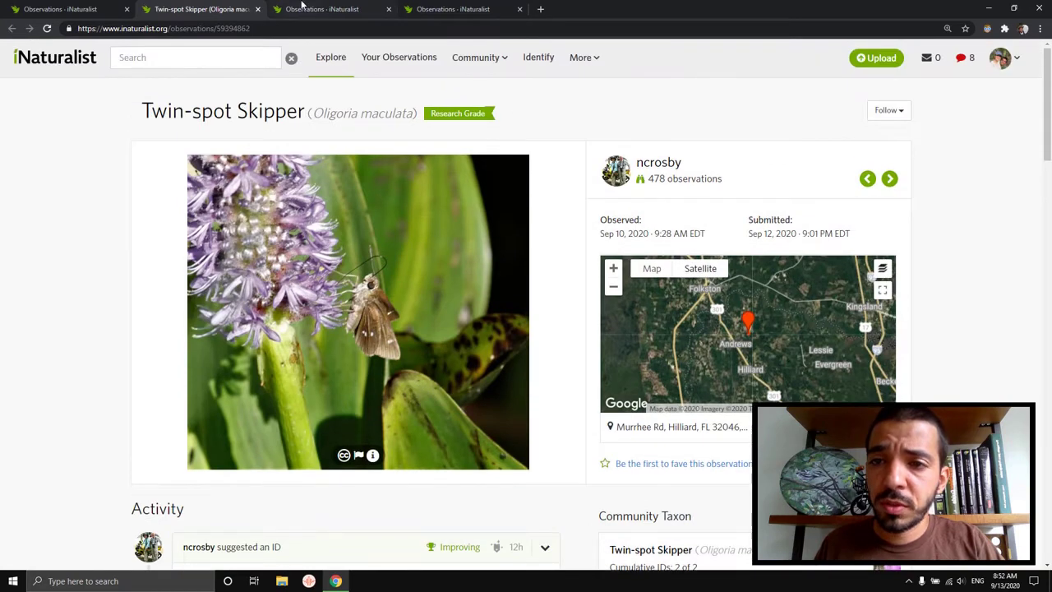
left_click(306, 9)
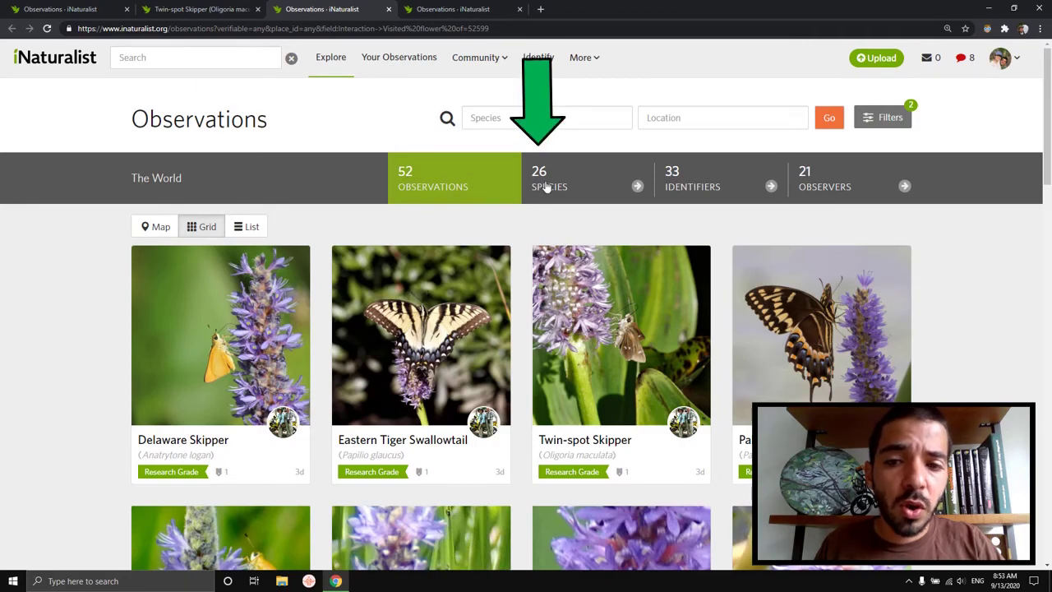
scroll(478, 322, "down", 7)
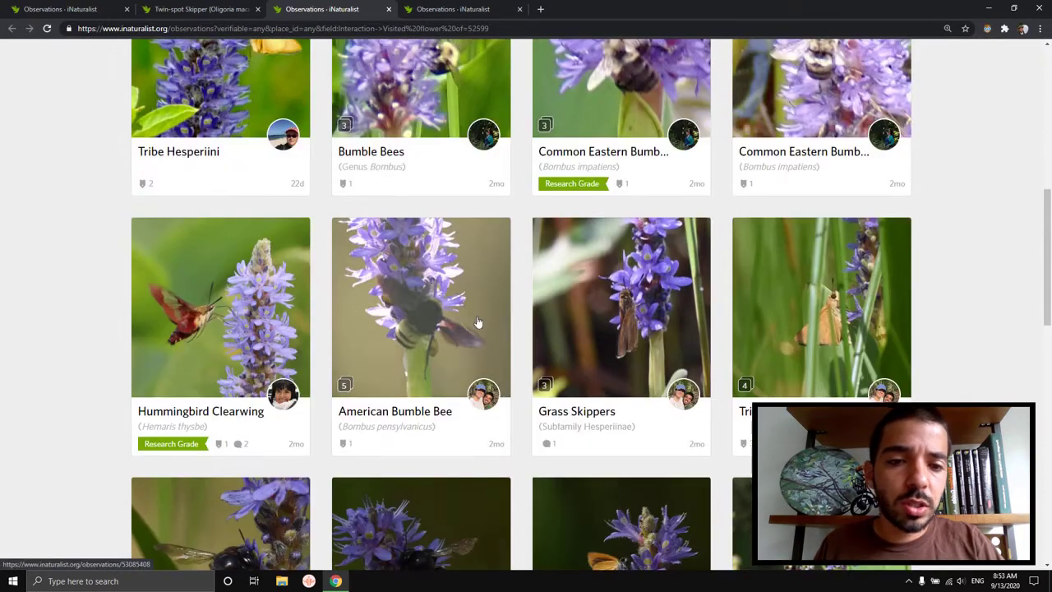
scroll(478, 323, "down", 8)
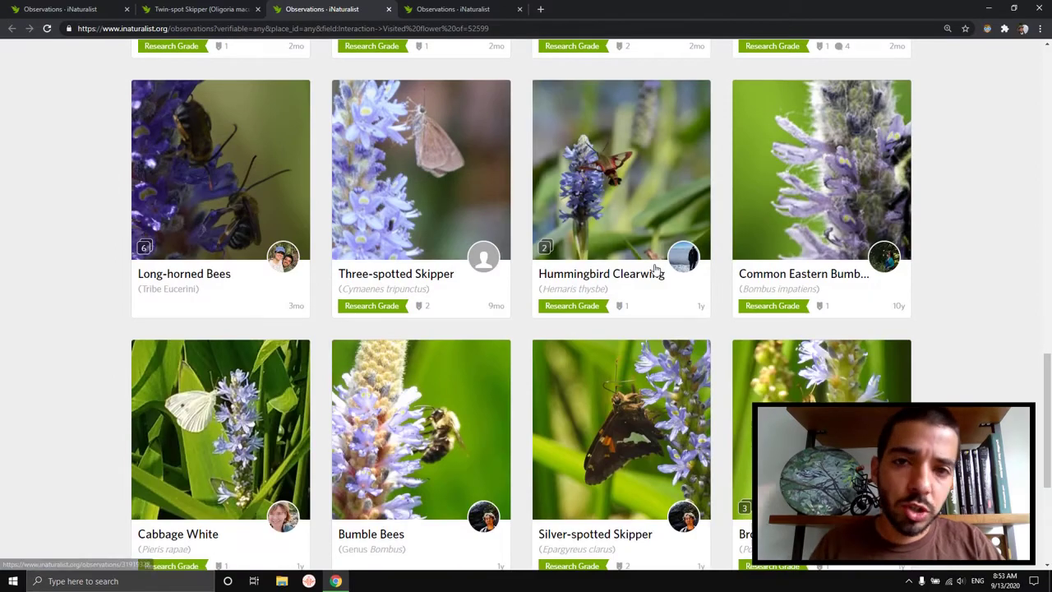
scroll(798, 284, "down", 3)
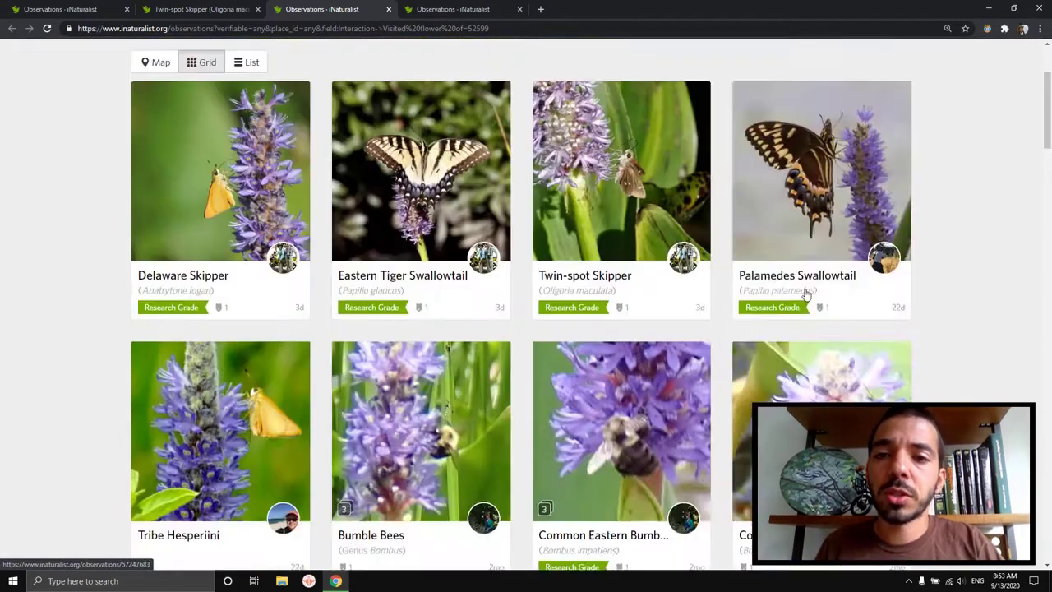
scroll(805, 294, "up", 2)
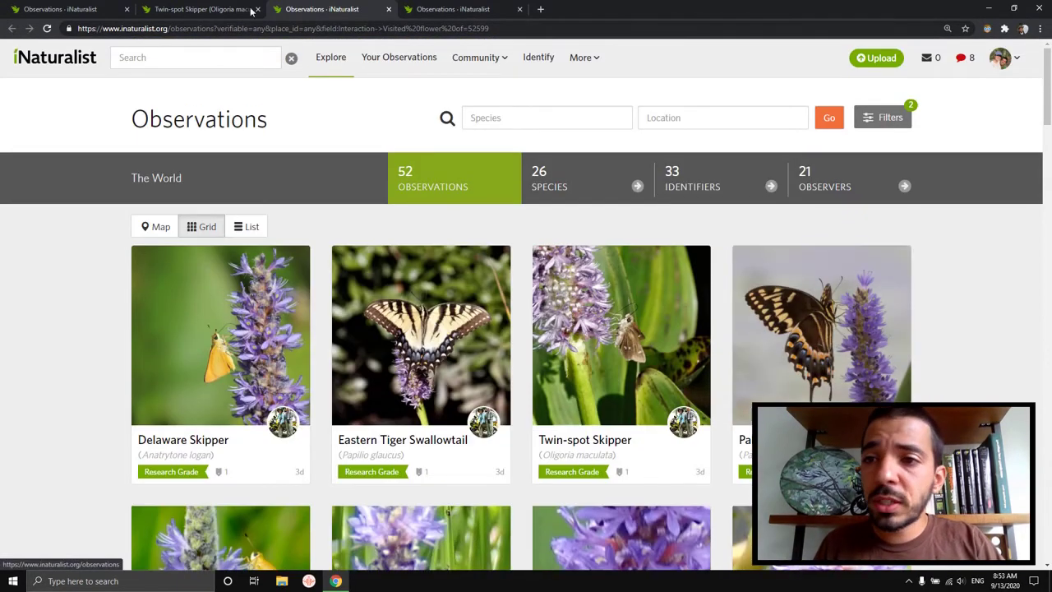
Step: Return to the Twin-spot Skipper observation and scroll to its Observation Fields
left_click(206, 9)
scroll(1010, 218, "down", 7)
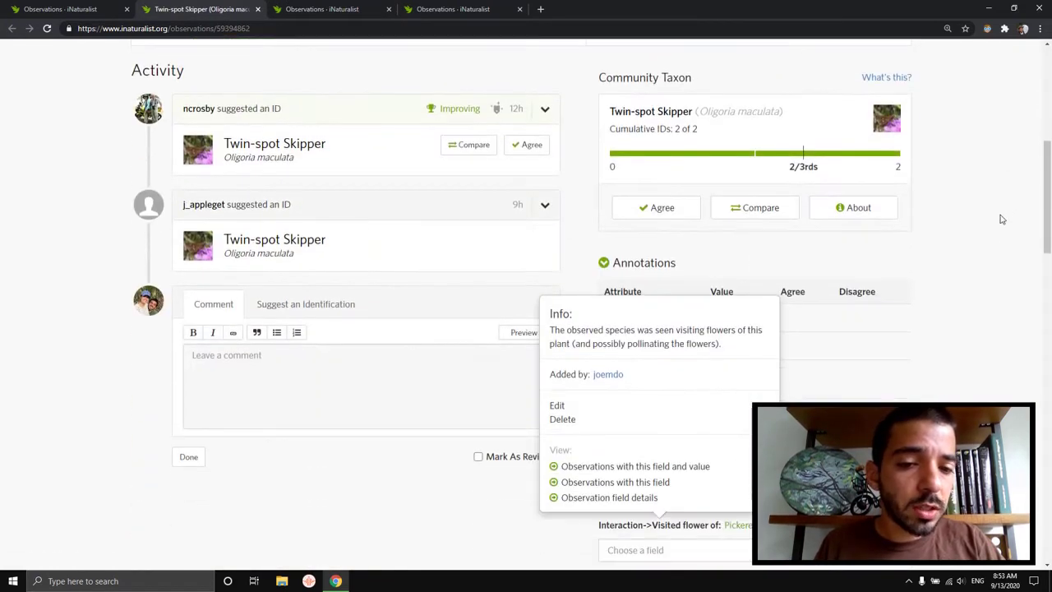
scroll(990, 224, "down", 2)
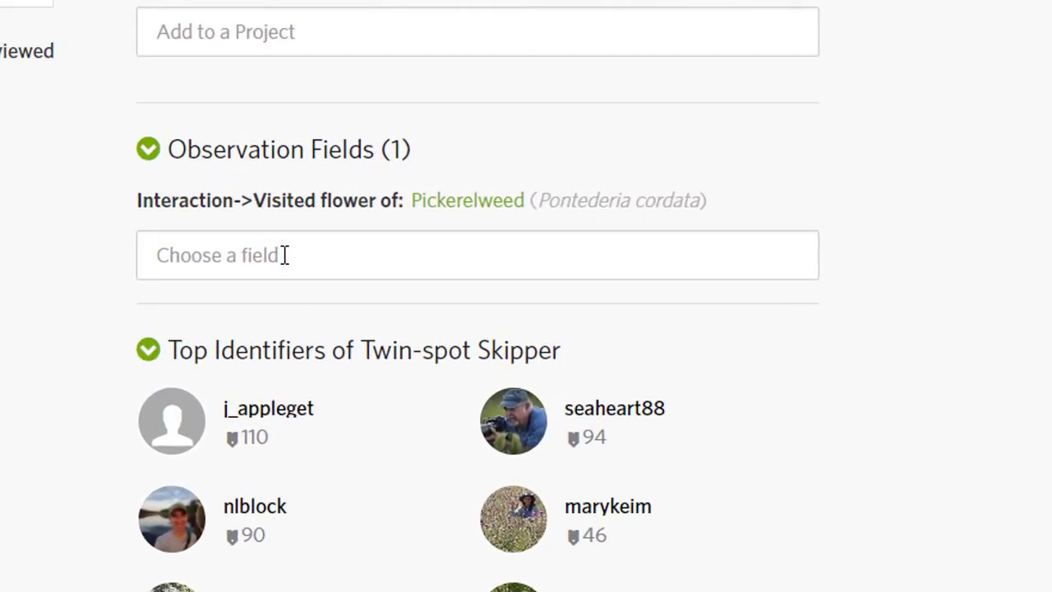
Step: Add a Nectar Plant observation field set to Pickerelweed
left_click(284, 255)
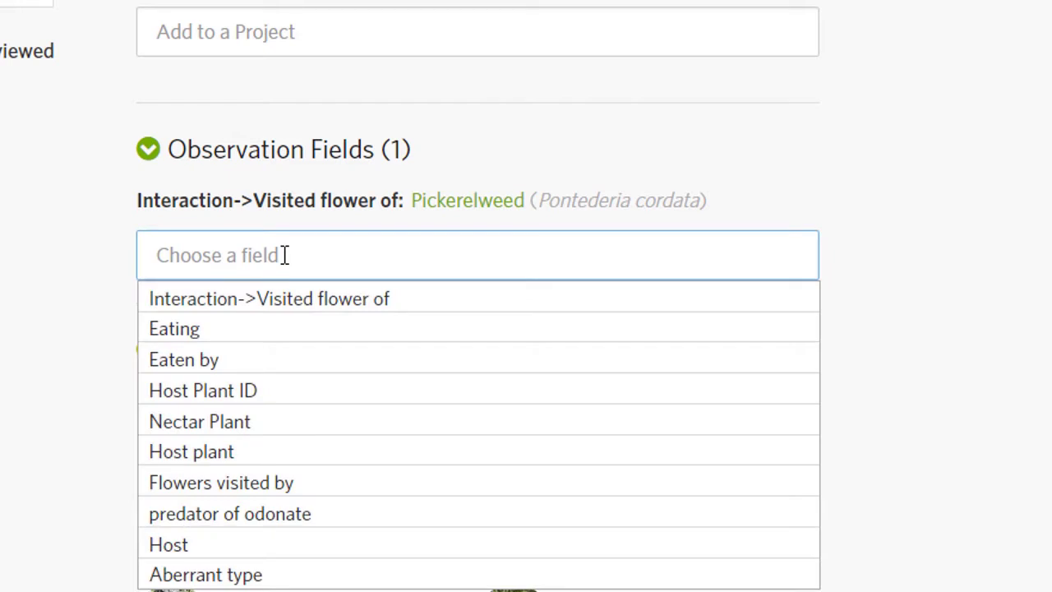
type("nectar plant")
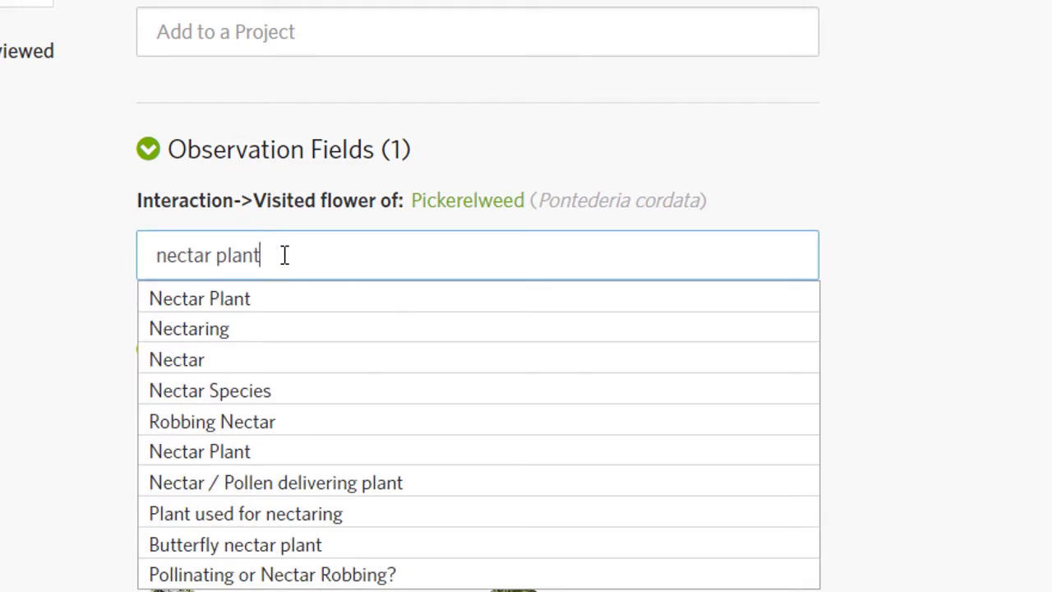
left_click(265, 310)
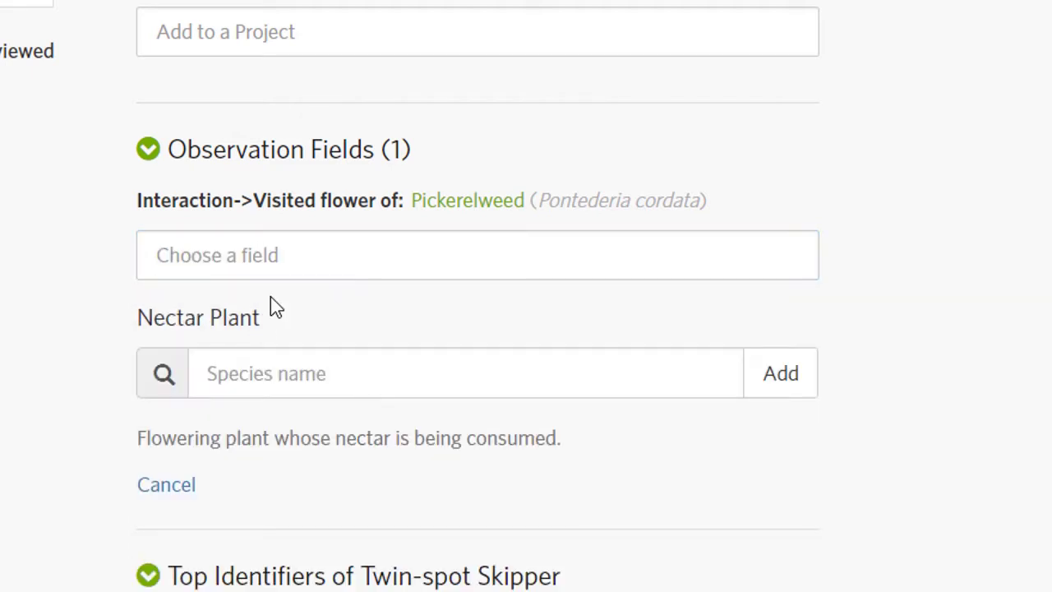
left_click(286, 373)
type("pickerel")
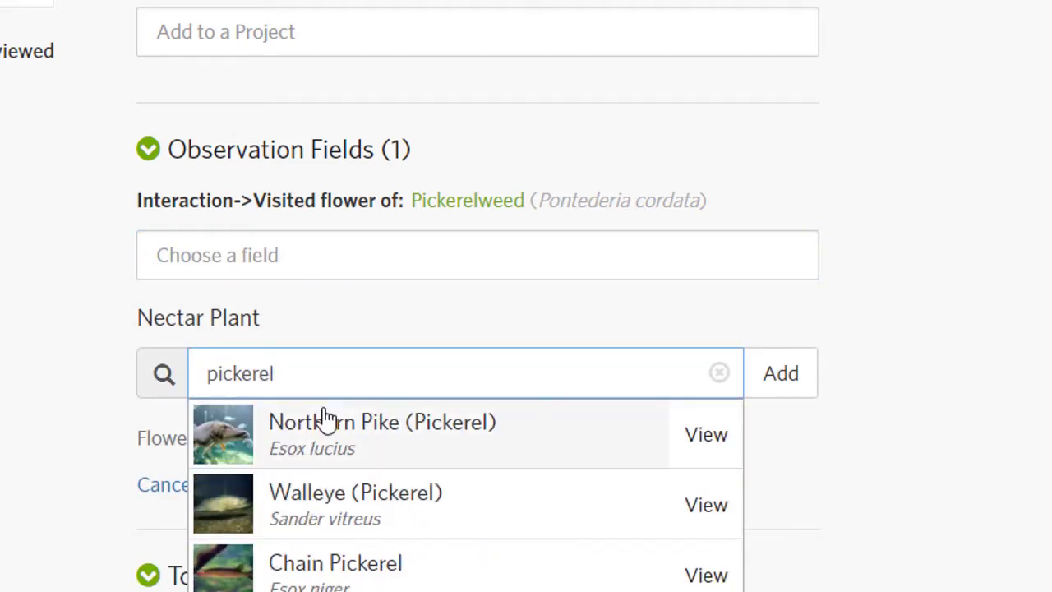
type("weed")
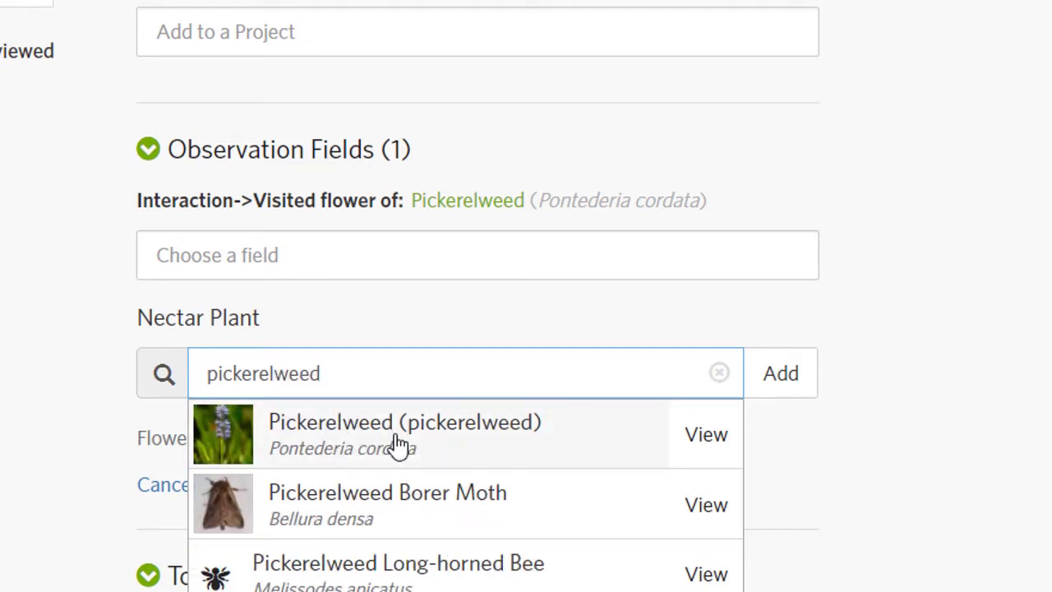
left_click(395, 444)
left_click(785, 385)
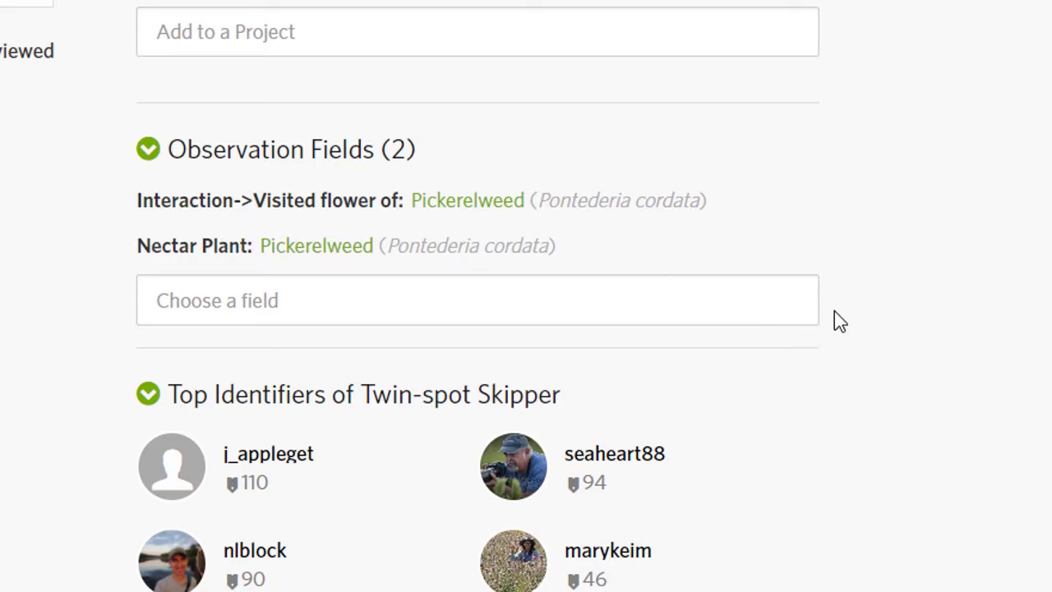
scroll(570, 261, "up", 10)
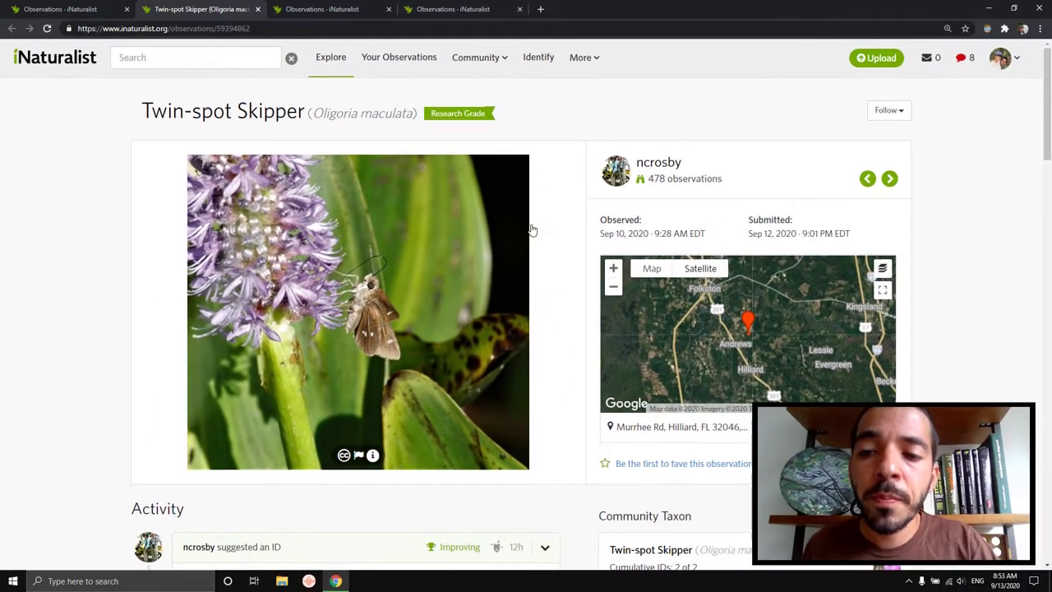
scroll(555, 226, "down", 9)
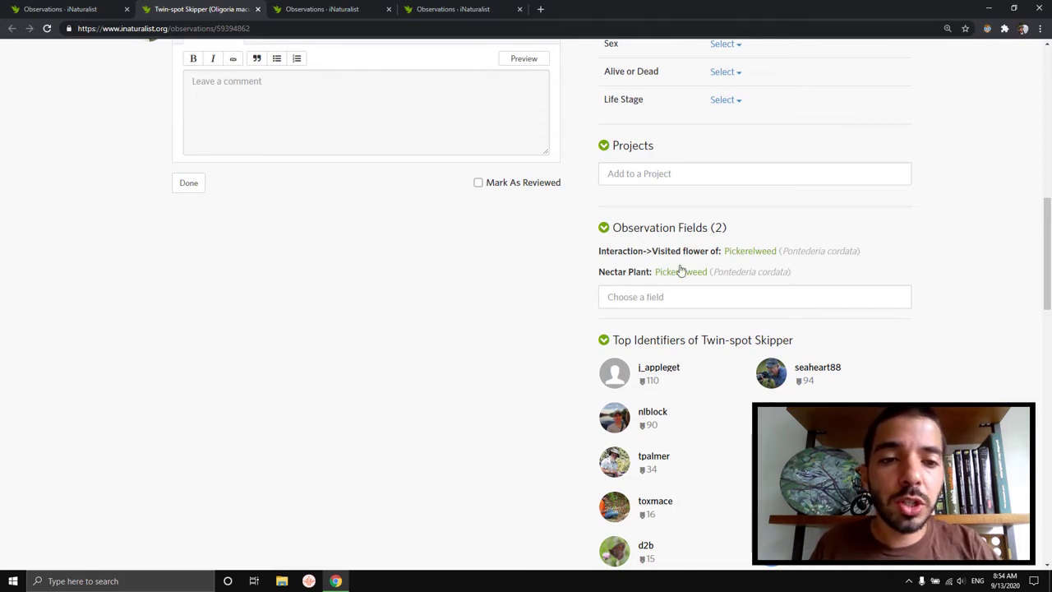
scroll(557, 288, "up", 10)
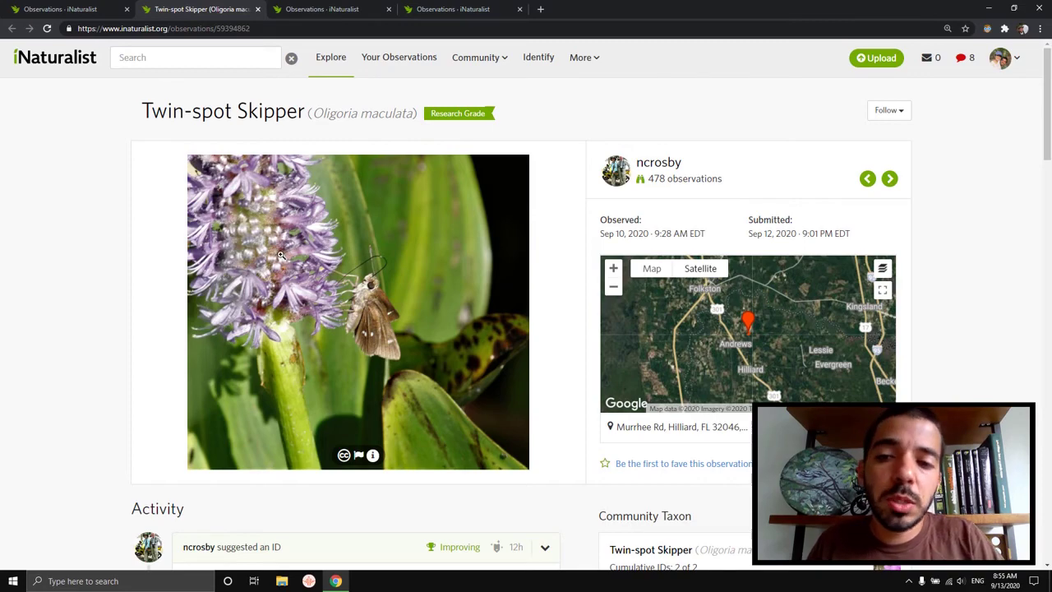
Step: Draft a comment tagging a user via @ mention, then clear the comment box
scroll(277, 264, "down", 3)
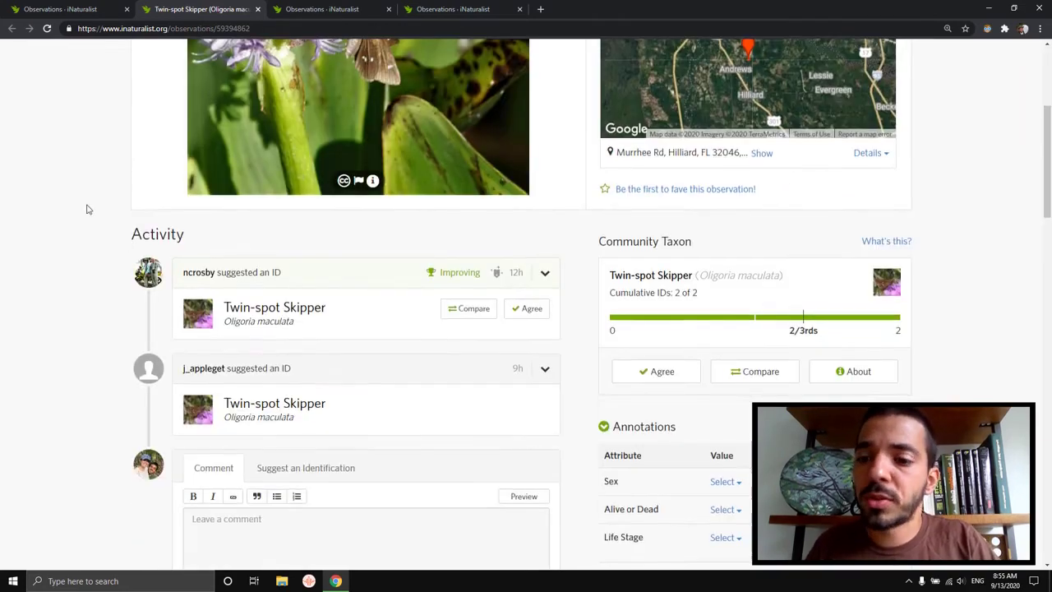
scroll(87, 209, "down", 3)
left_click(258, 334)
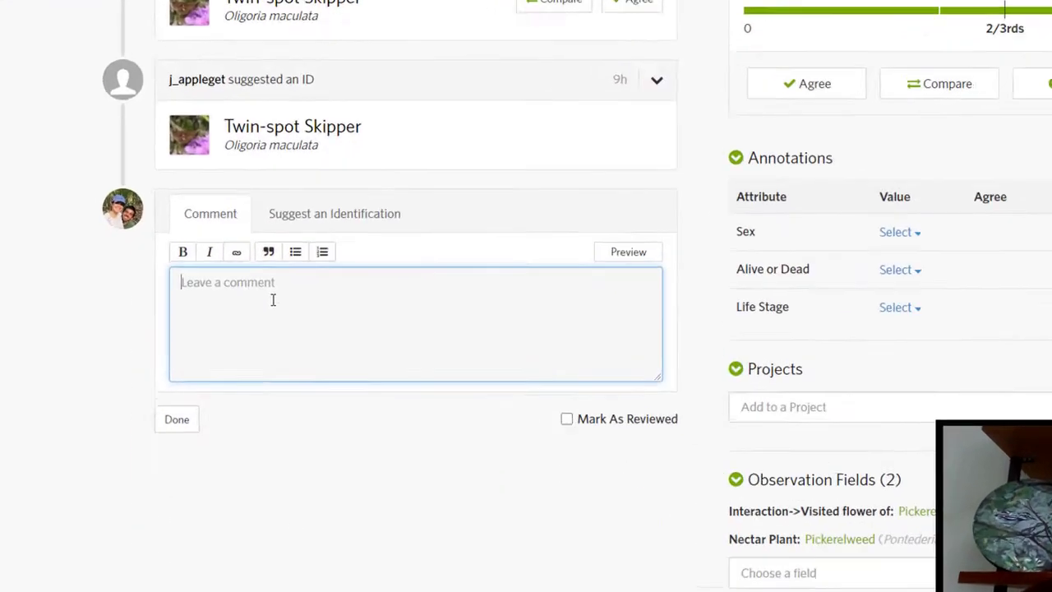
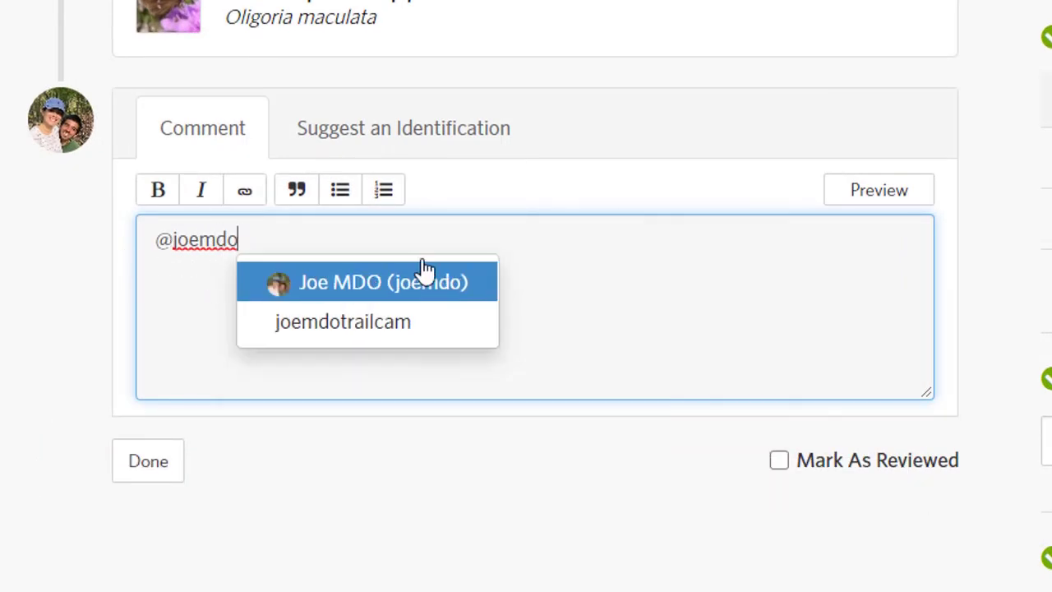
left_click(395, 282)
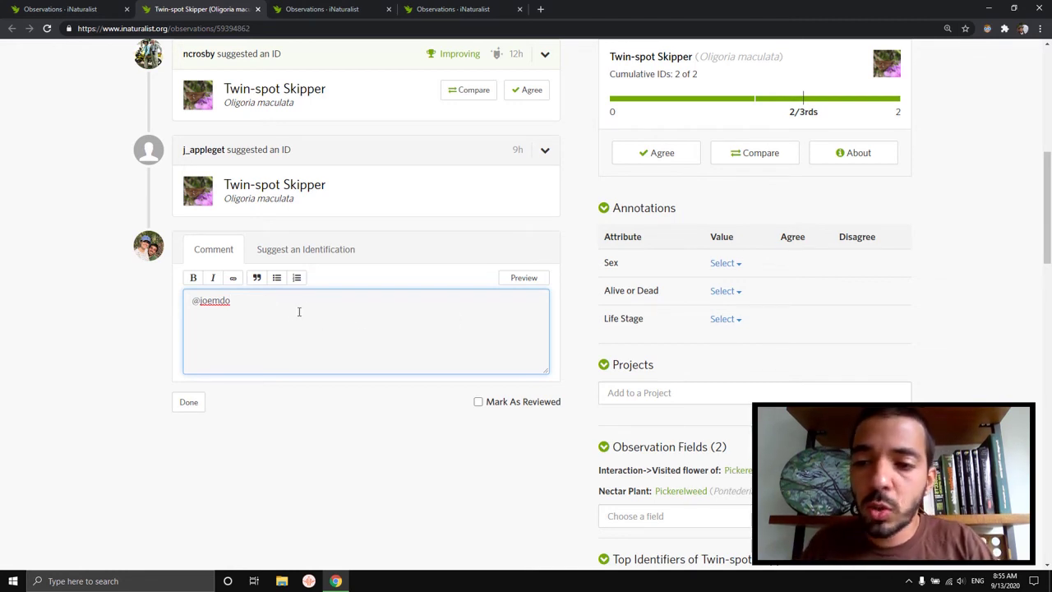
key("ctrl+a")
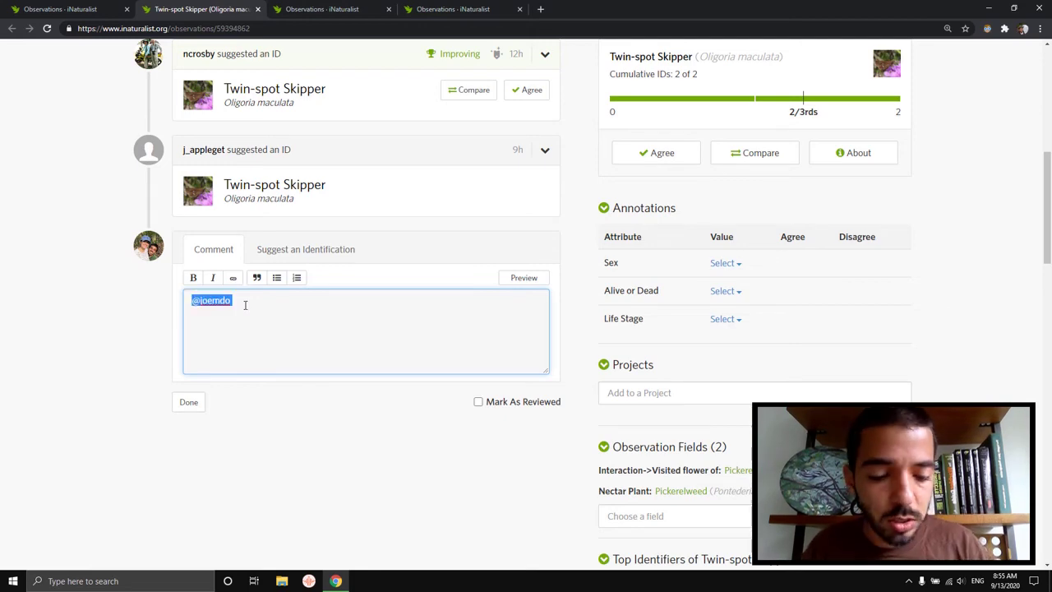
key("BackSpace")
scroll(581, 359, "up", 6)
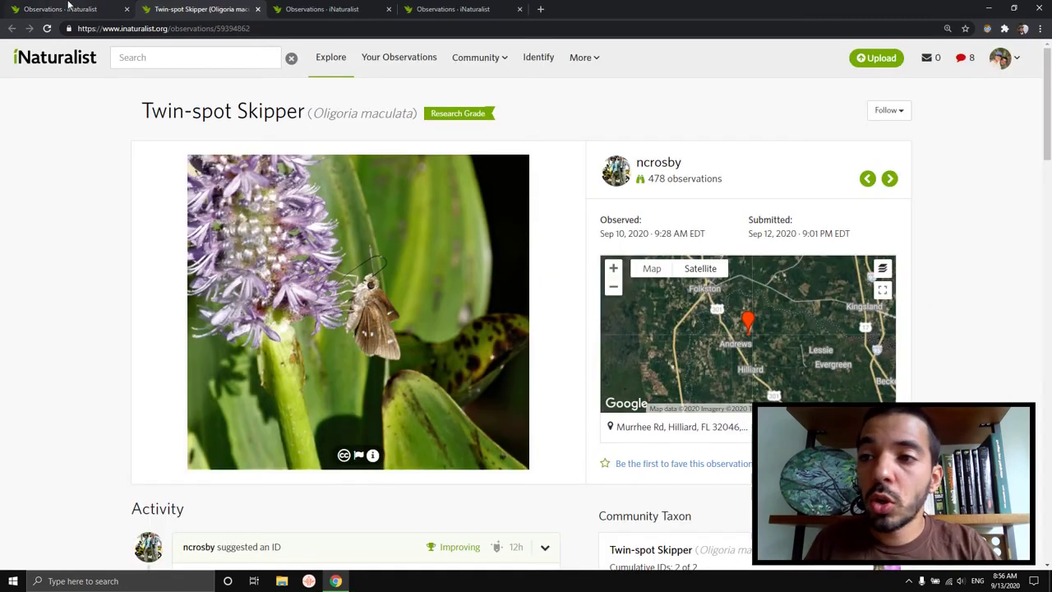
Step: Return to the top of the Florida Insects observations grid in the first tab
left_click(66, 9)
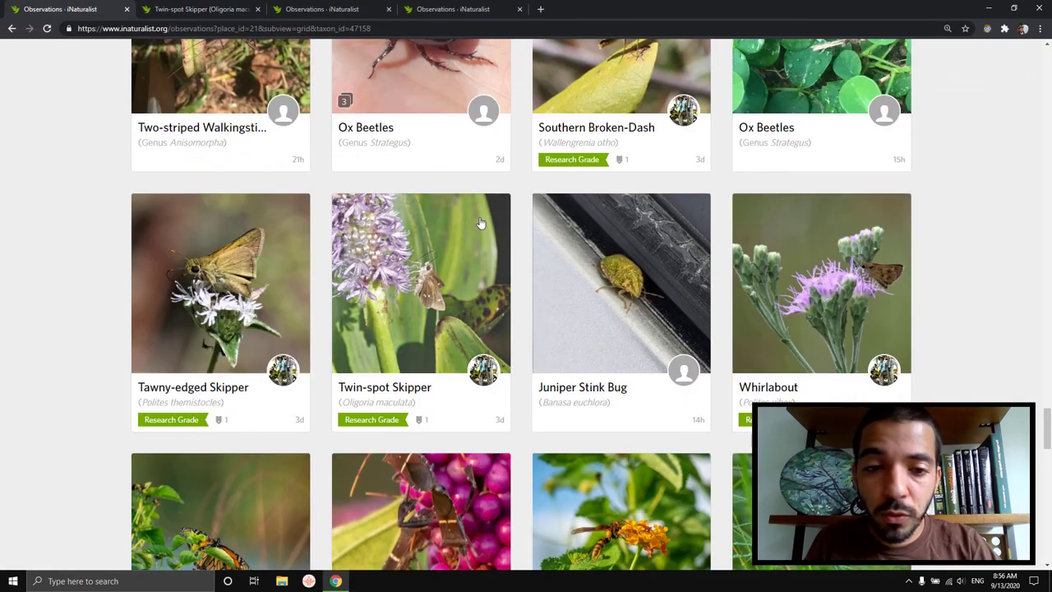
scroll(951, 256, "down", 20)
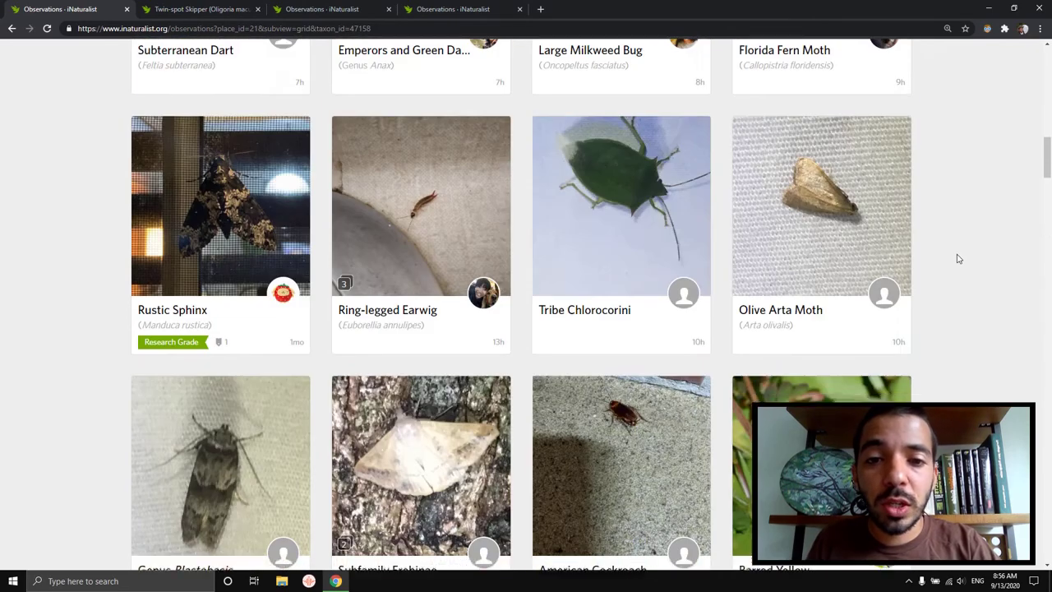
scroll(958, 259, "up", 20)
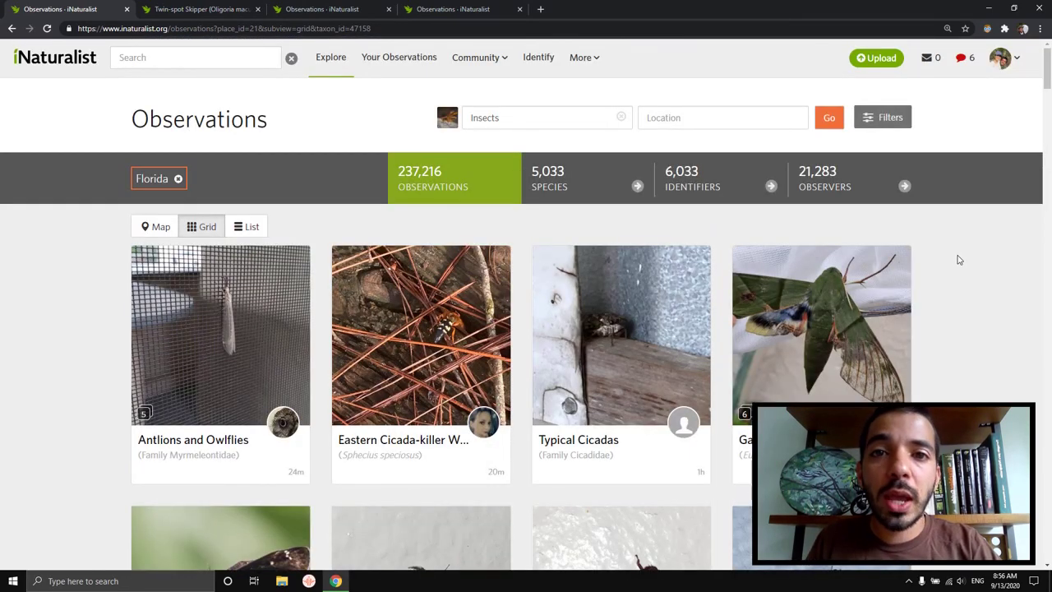